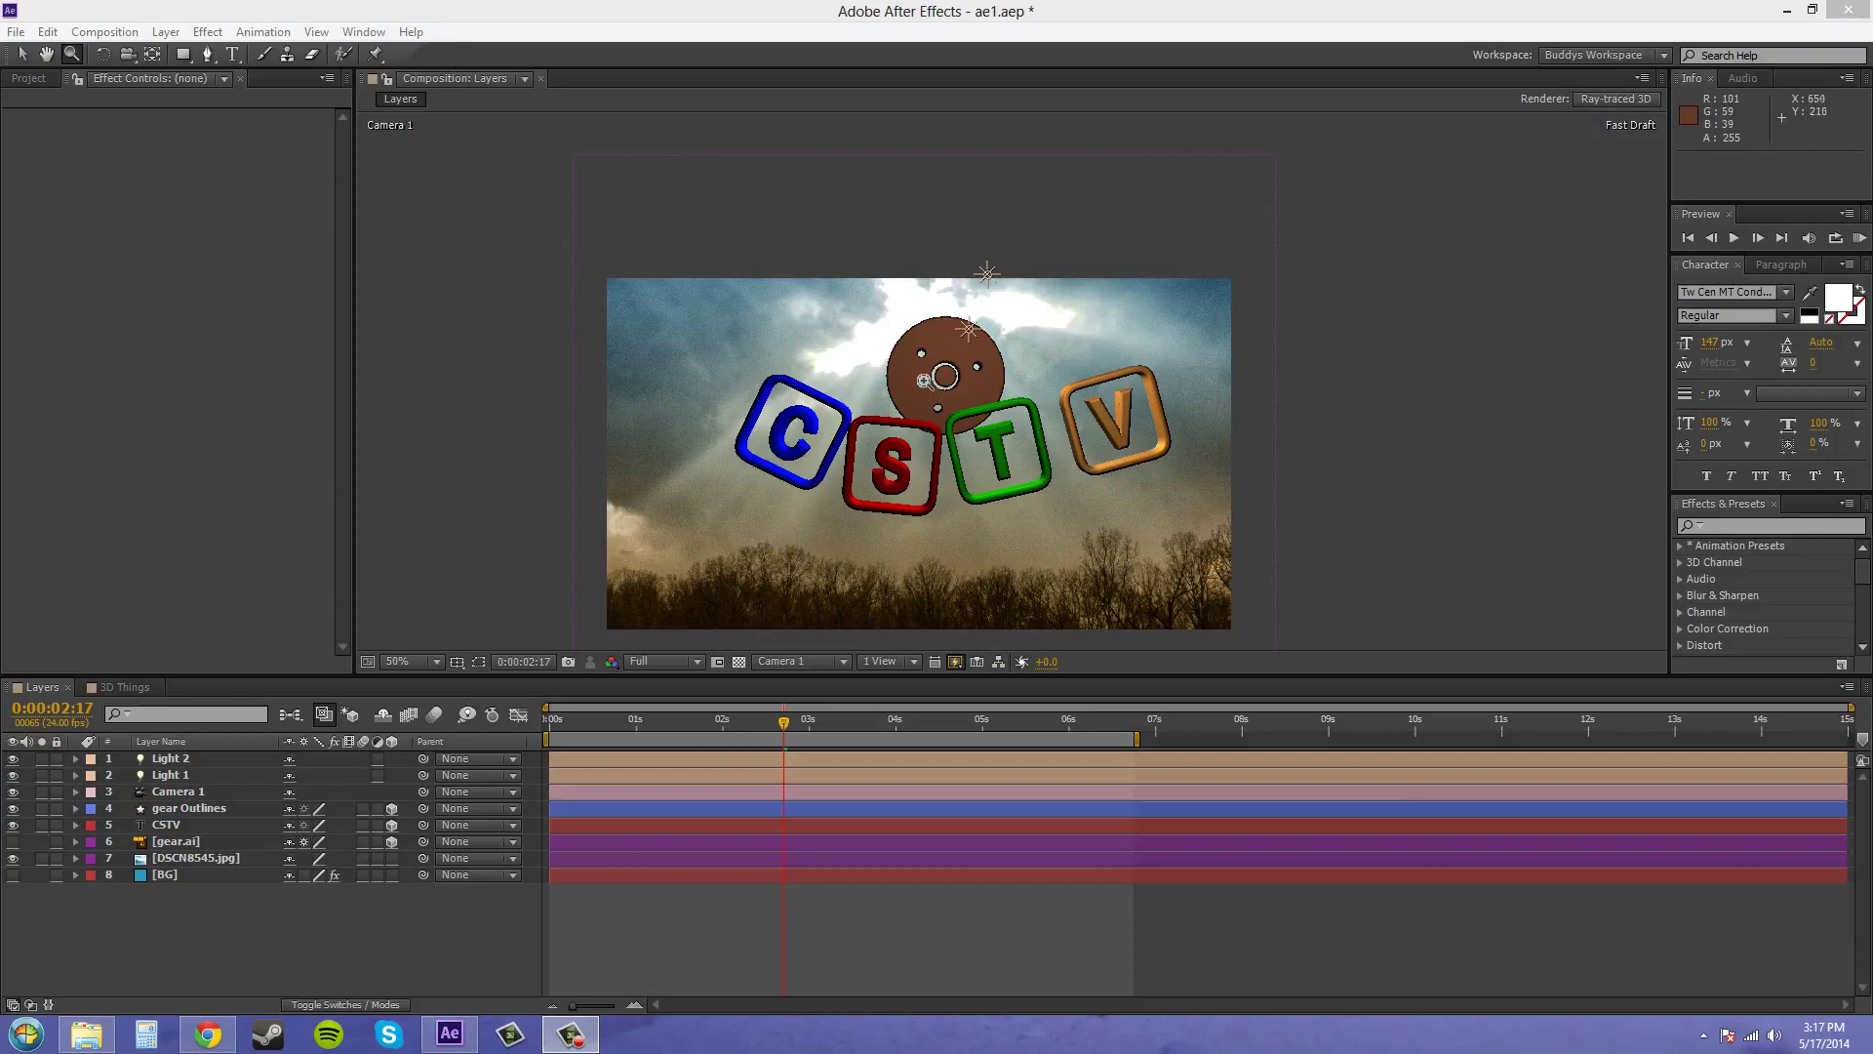
Step: With the Selection tool, try selecting the CSTV letter blocks and the gear layer, then deselect
key(v)
click(809, 515)
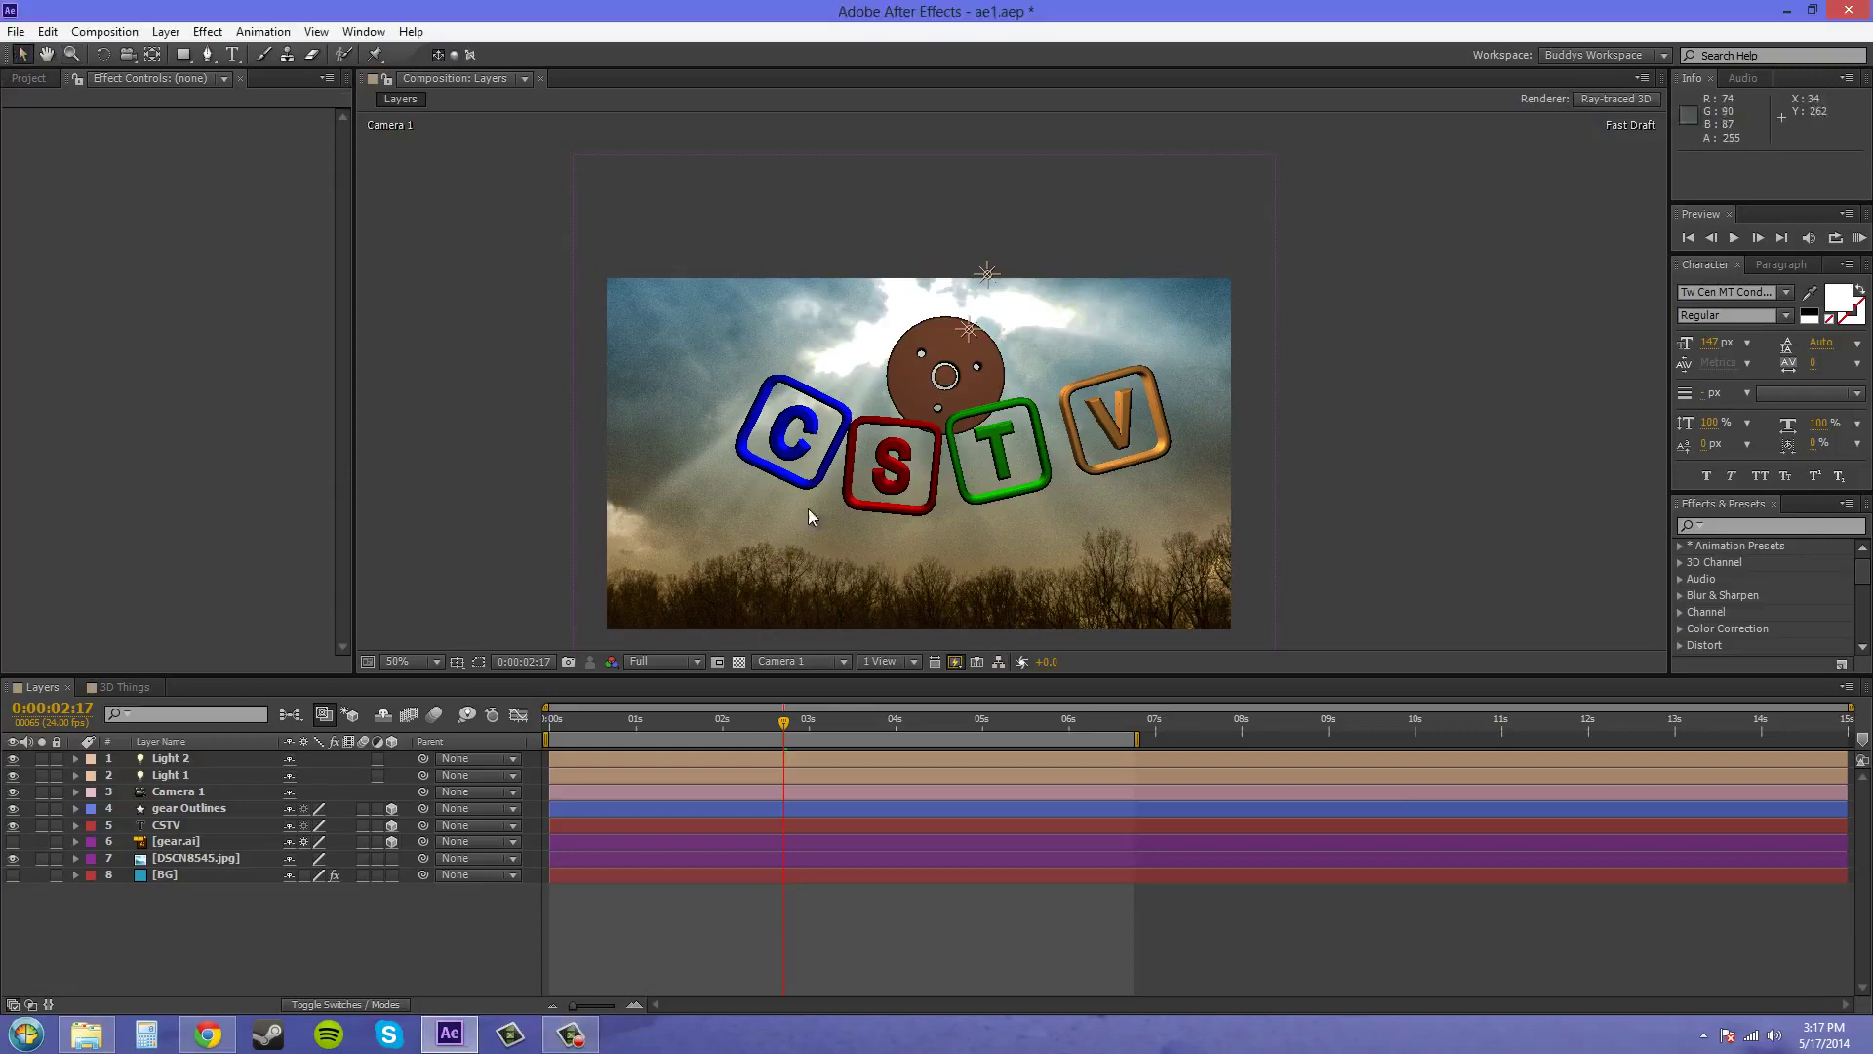
click(798, 429)
click(200, 837)
click(147, 860)
Step: Select gear Outlines, then Shift-select through CSTV to gear.ai
click(172, 808)
click(190, 842)
click(196, 837)
click(137, 286)
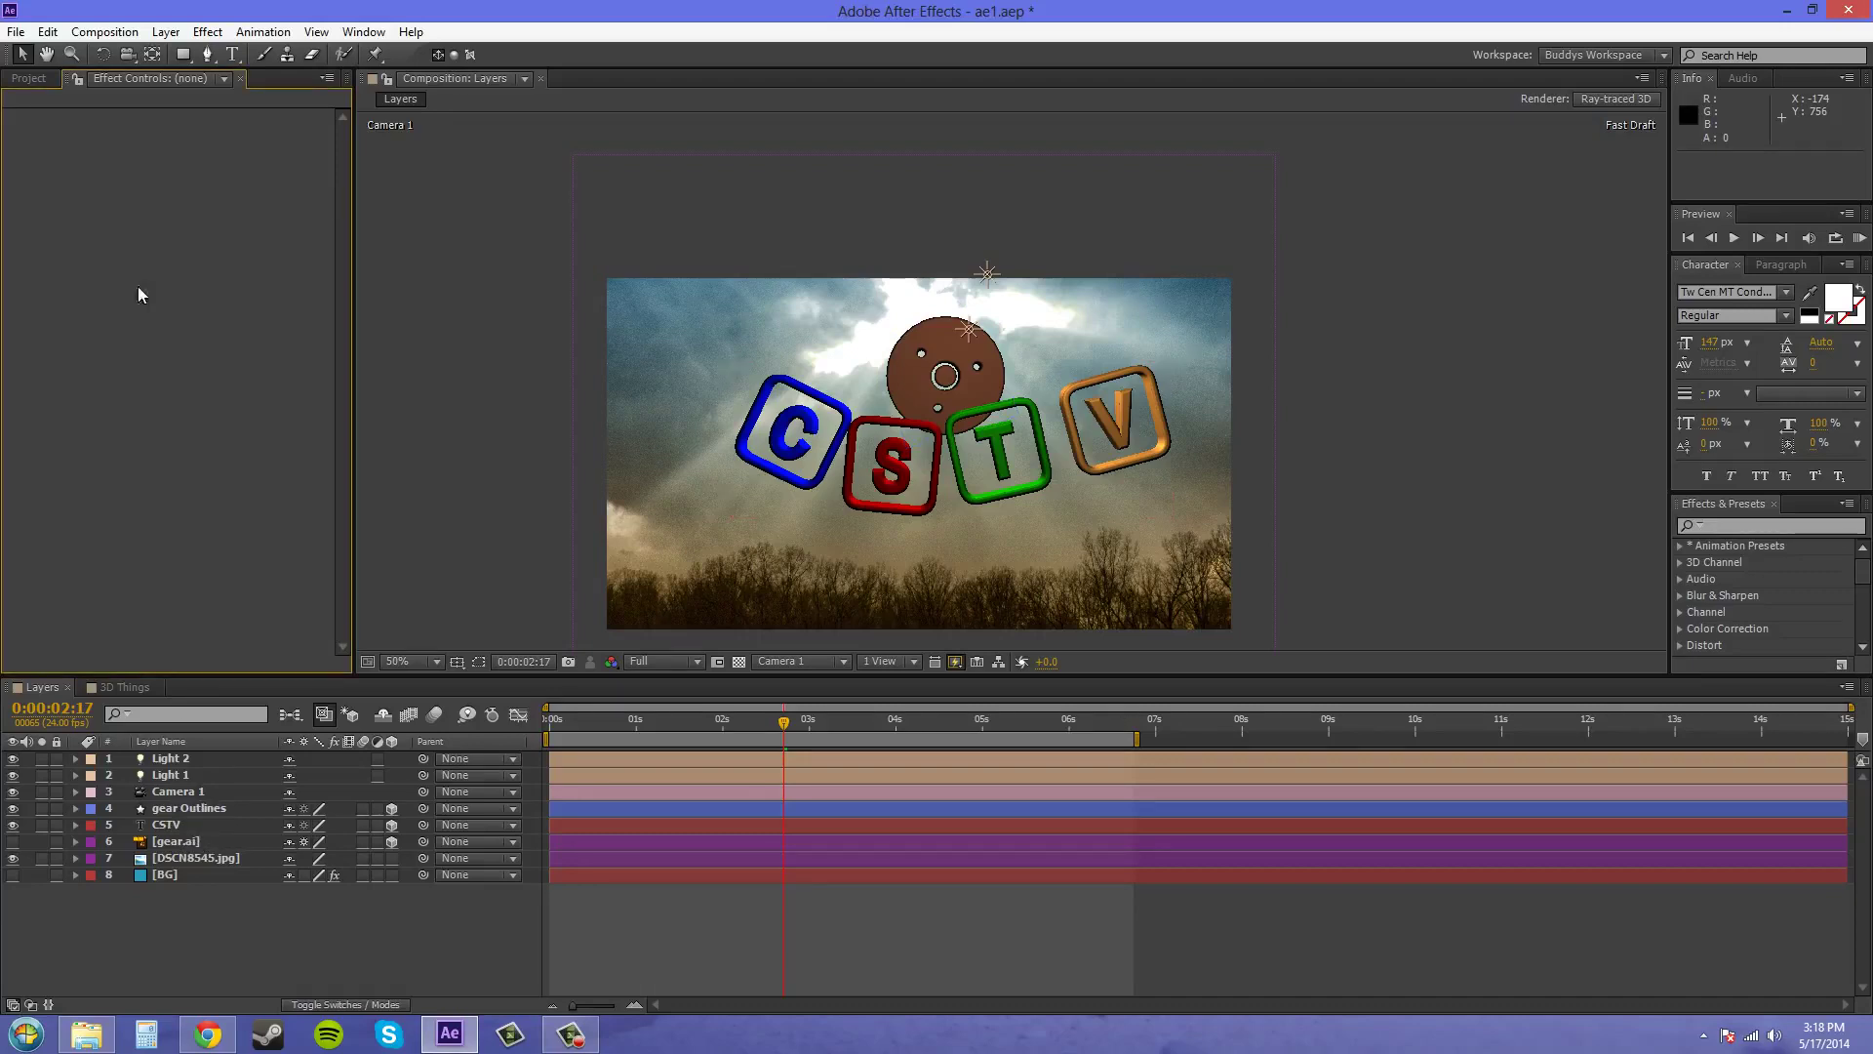
click(170, 810)
click(162, 844)
click(186, 810)
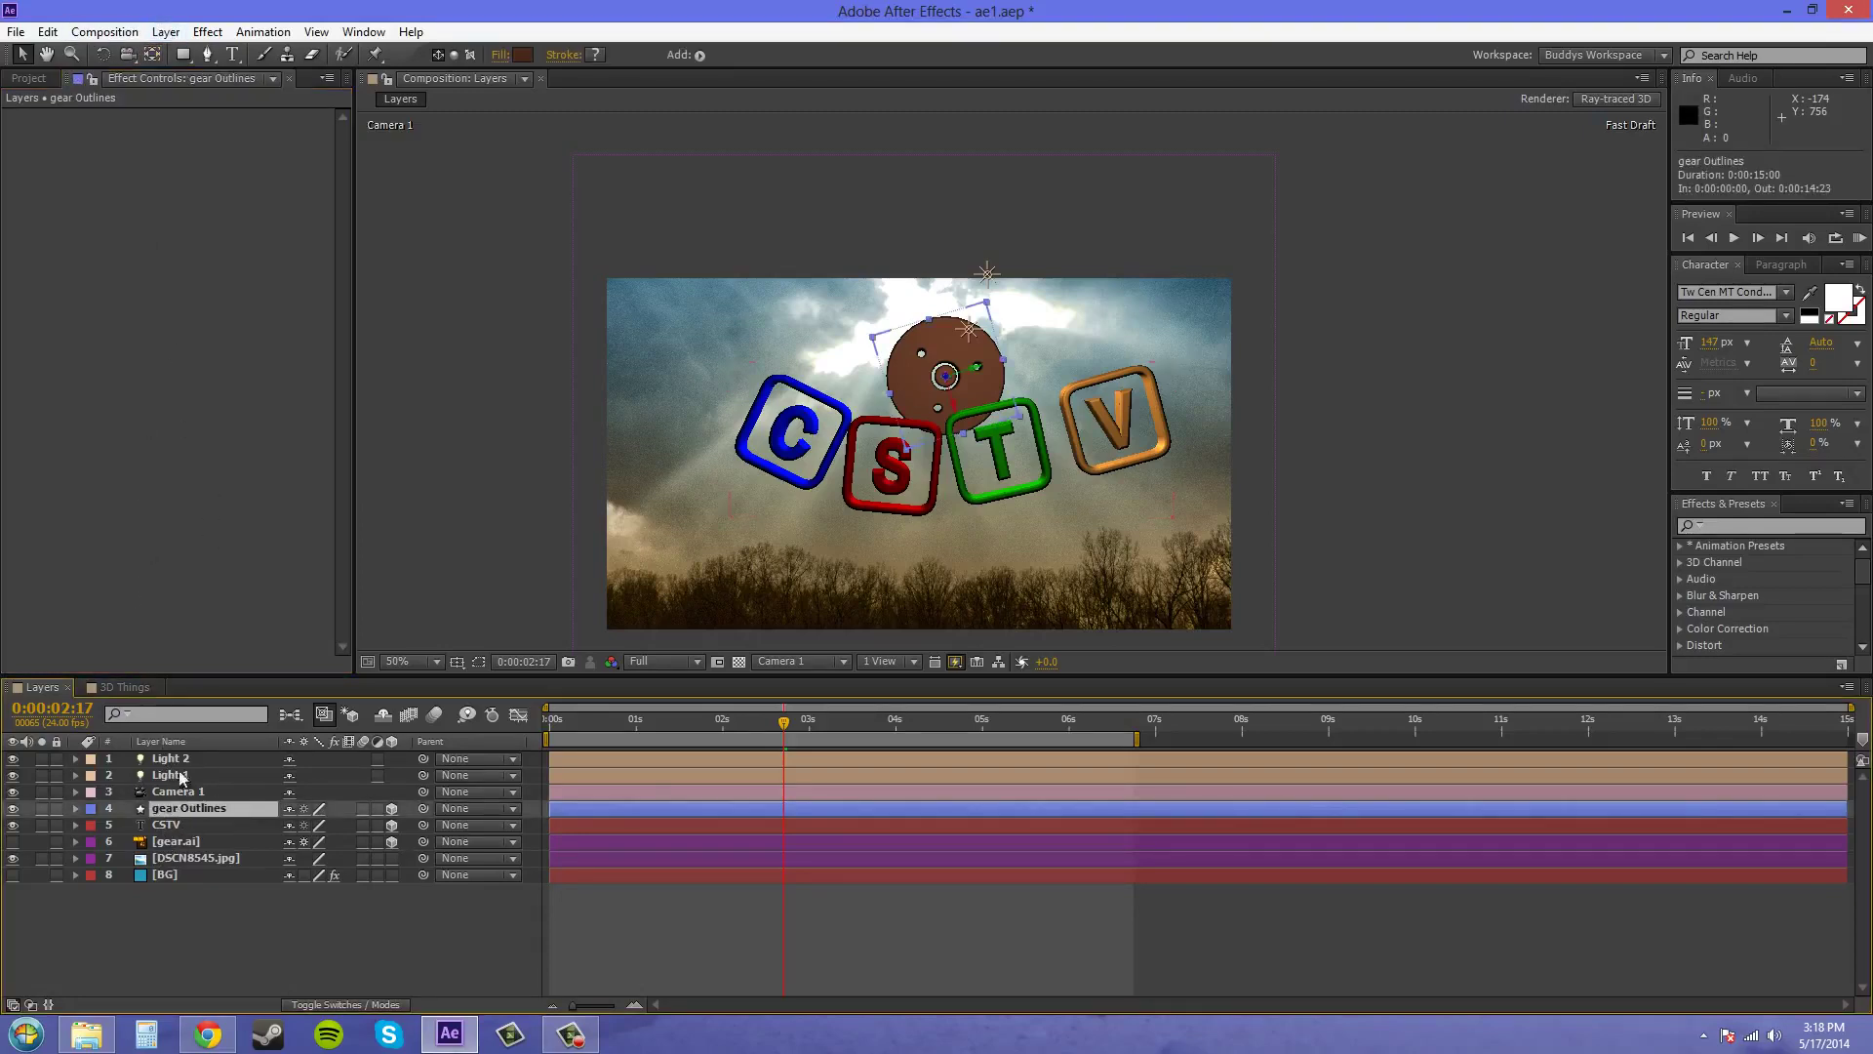
ctrl+click(168, 823)
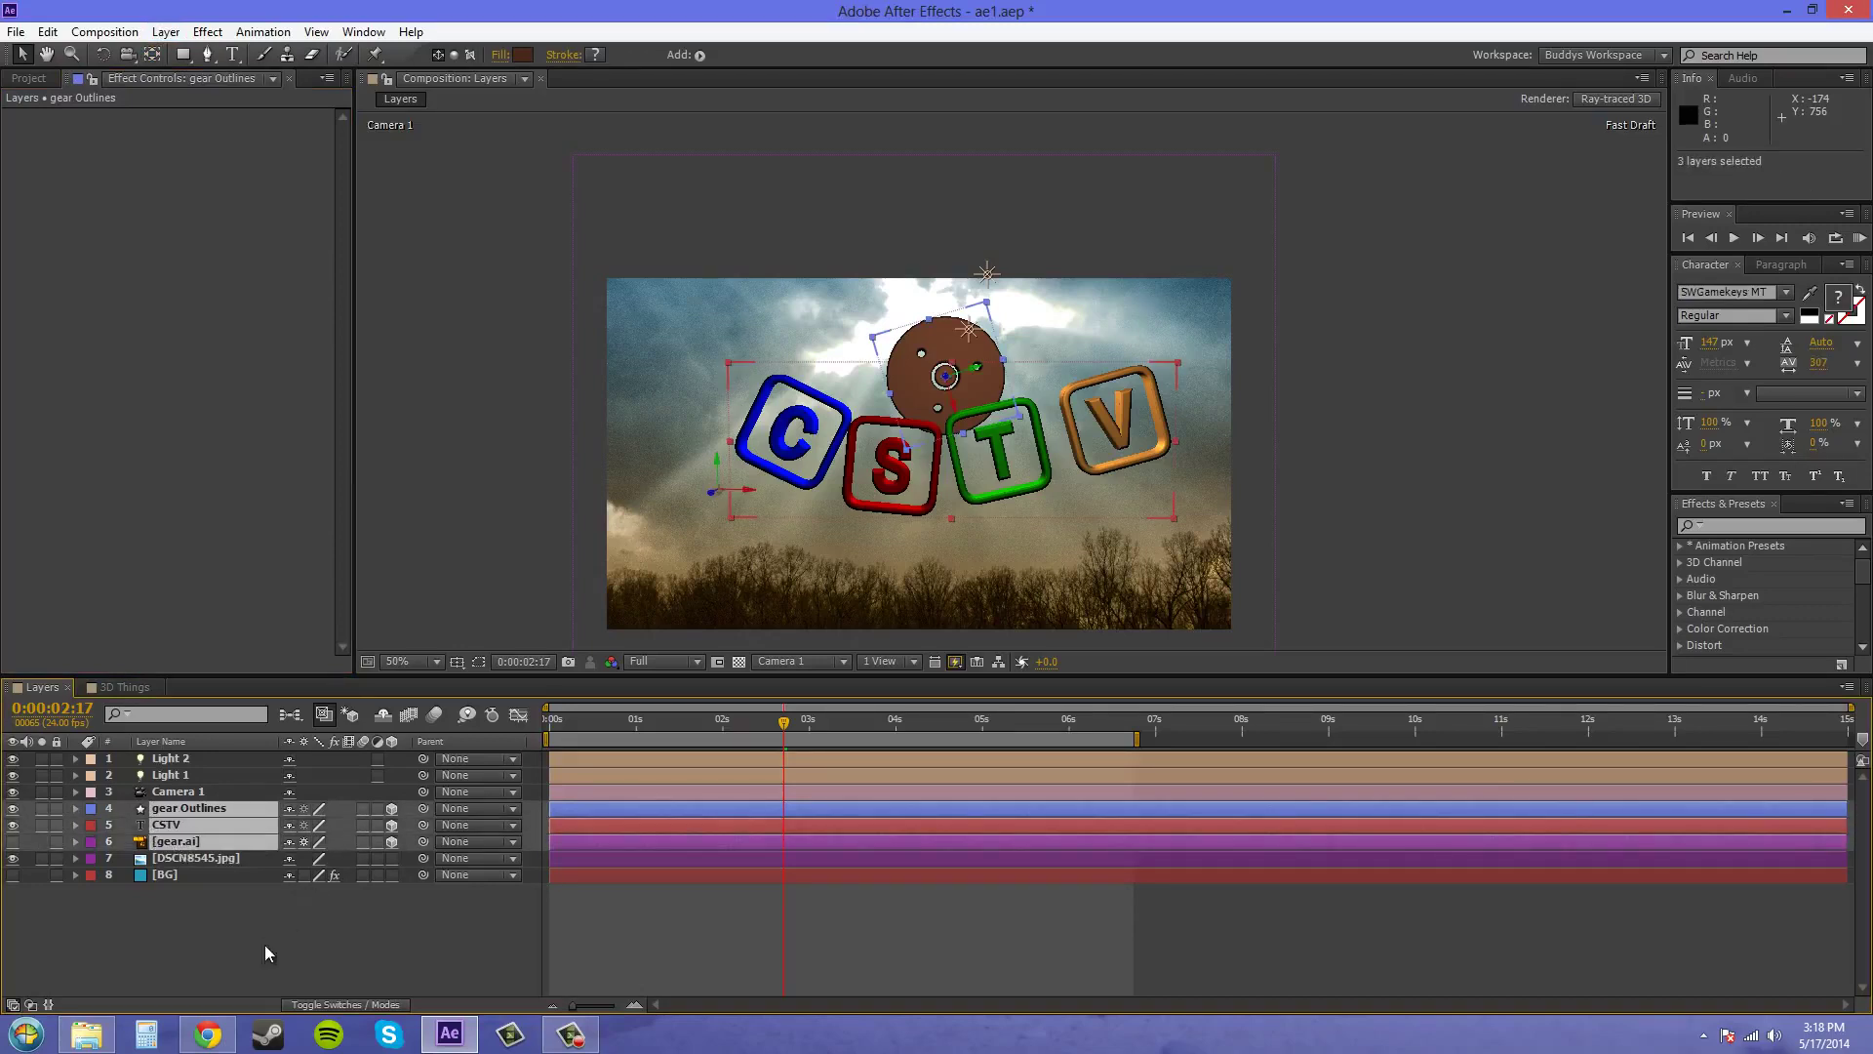
Step: Pre-compose the three layers into 'newbost', keeping 'Move all attributes'
click(167, 33)
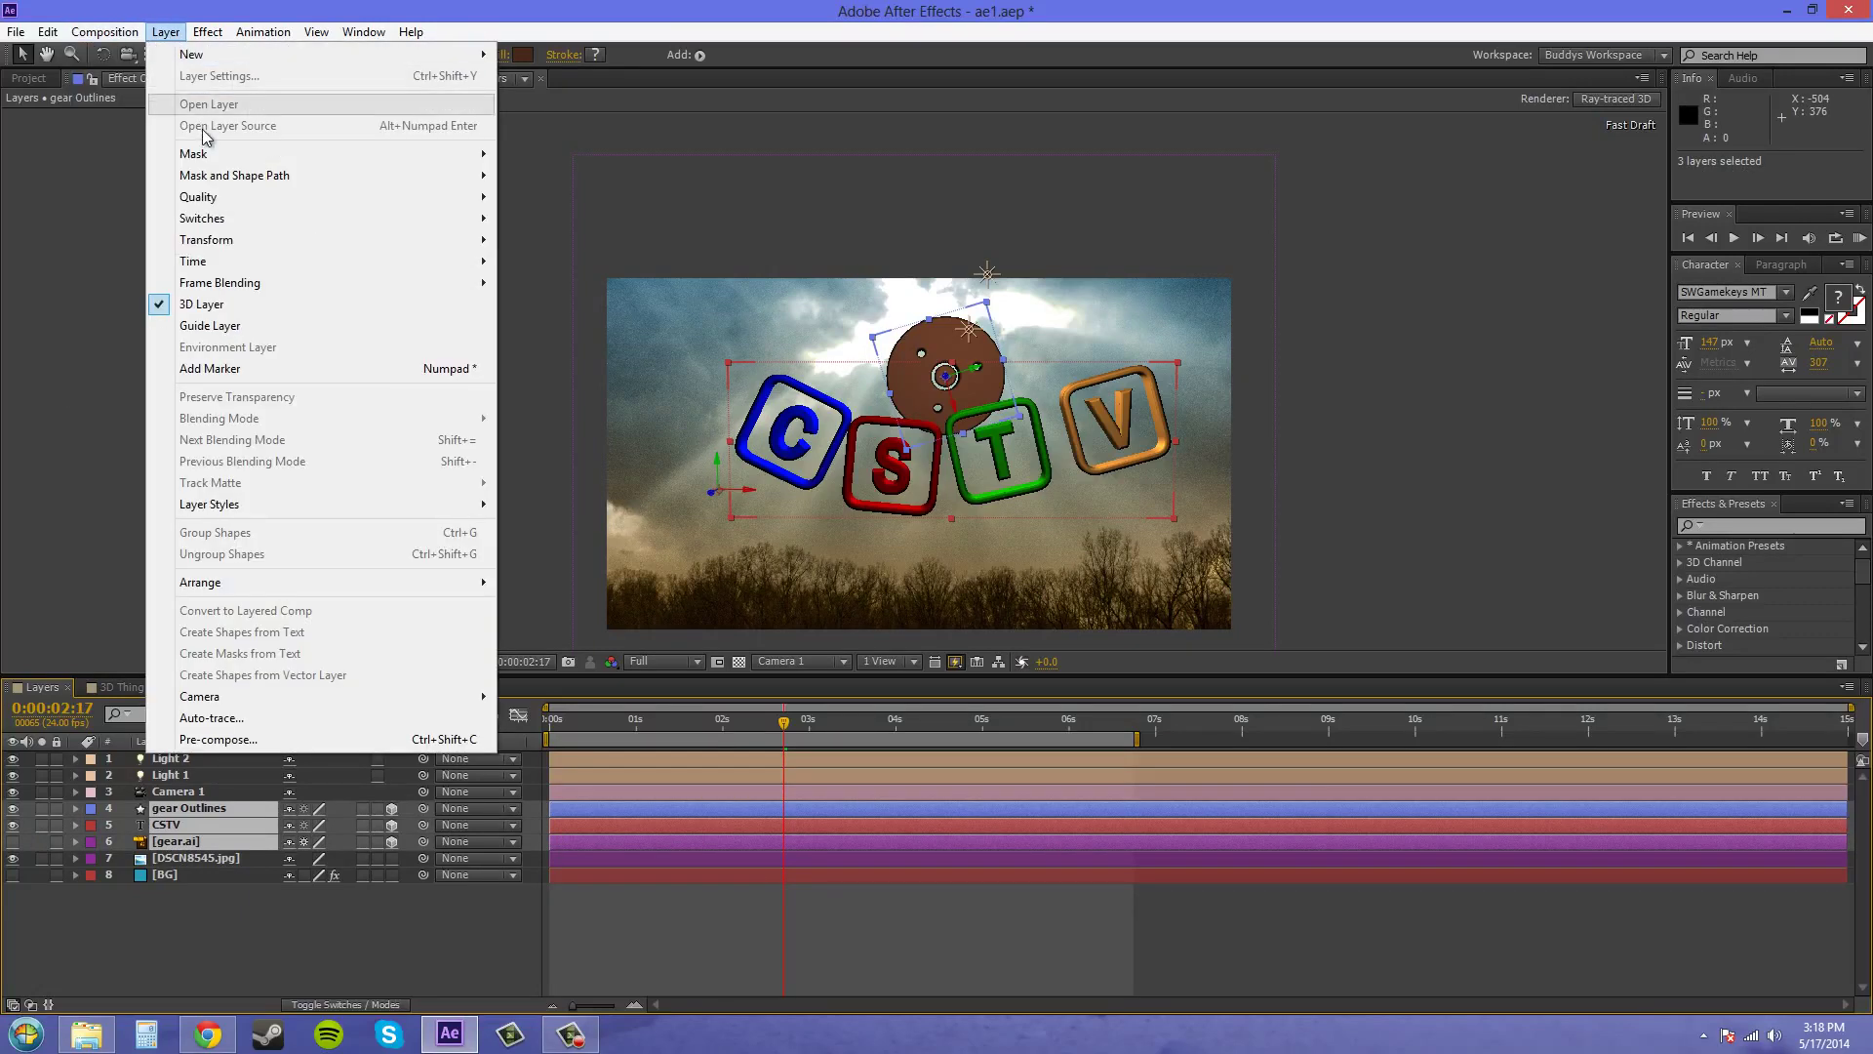
click(248, 741)
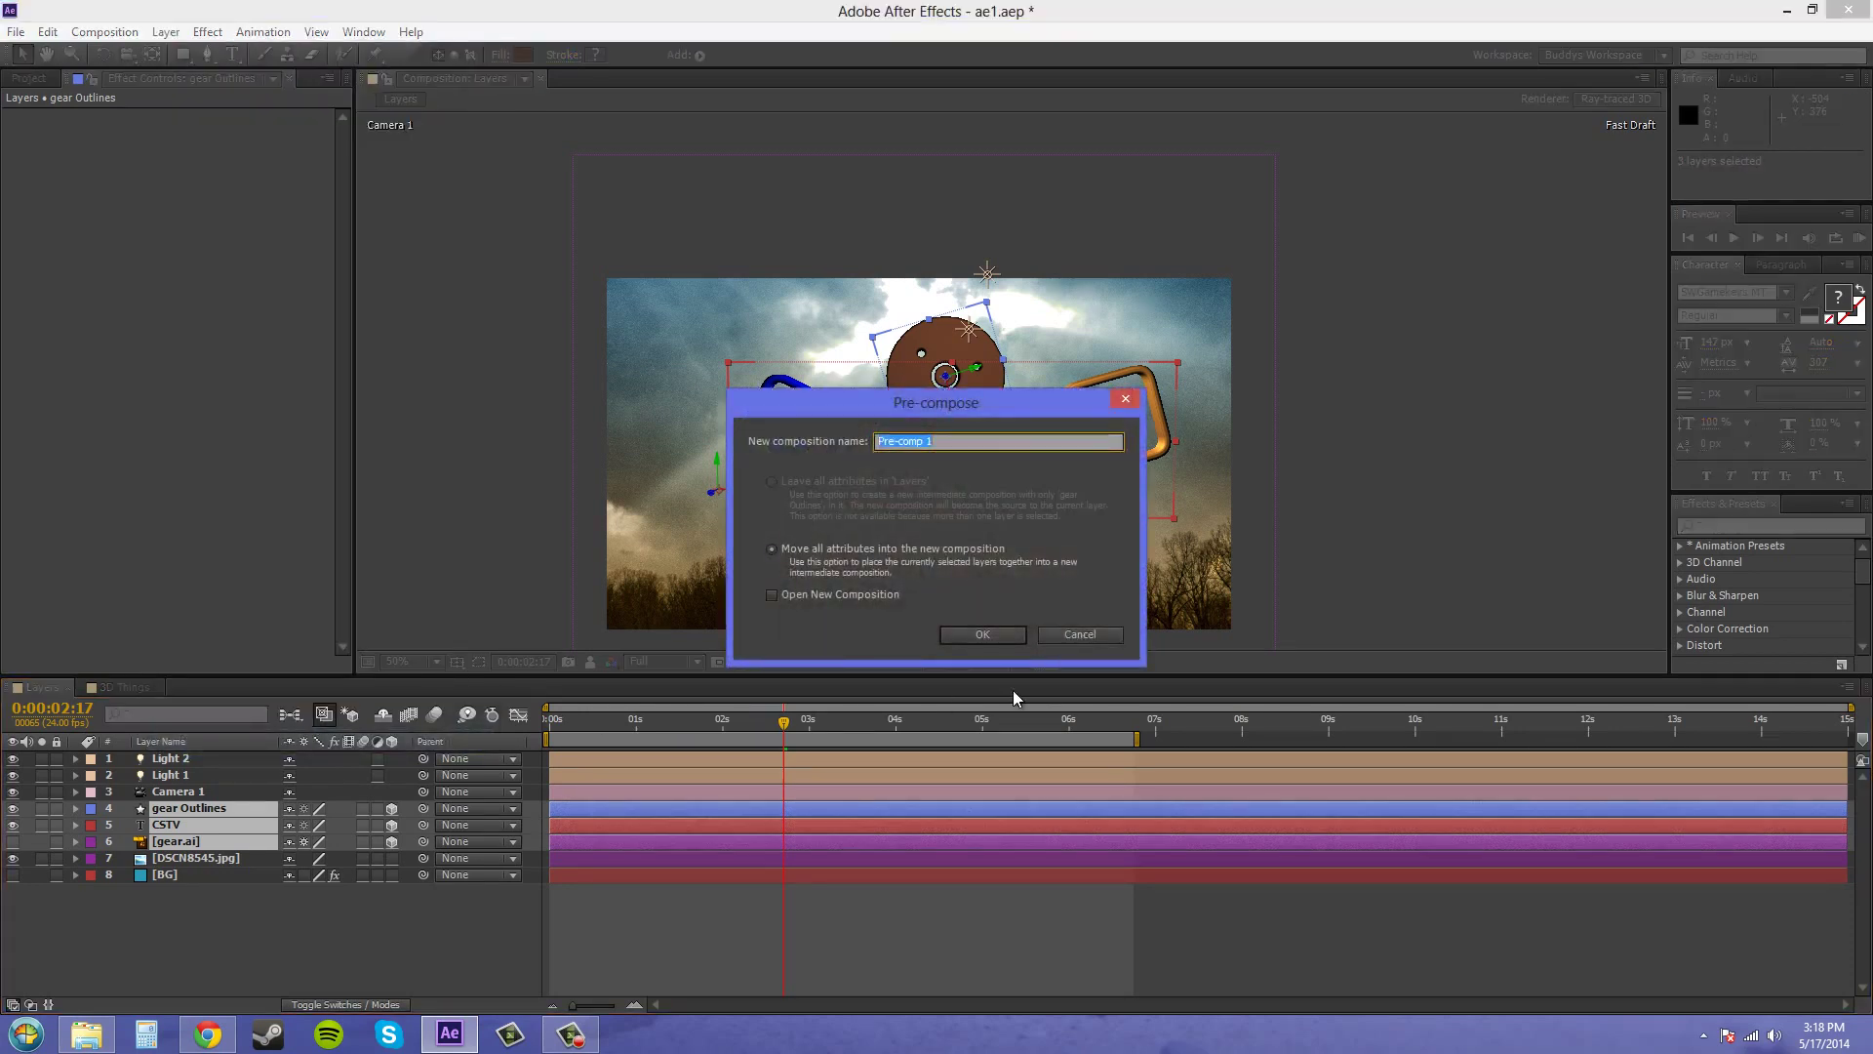
text(p)
text(ewbost)
click(995, 640)
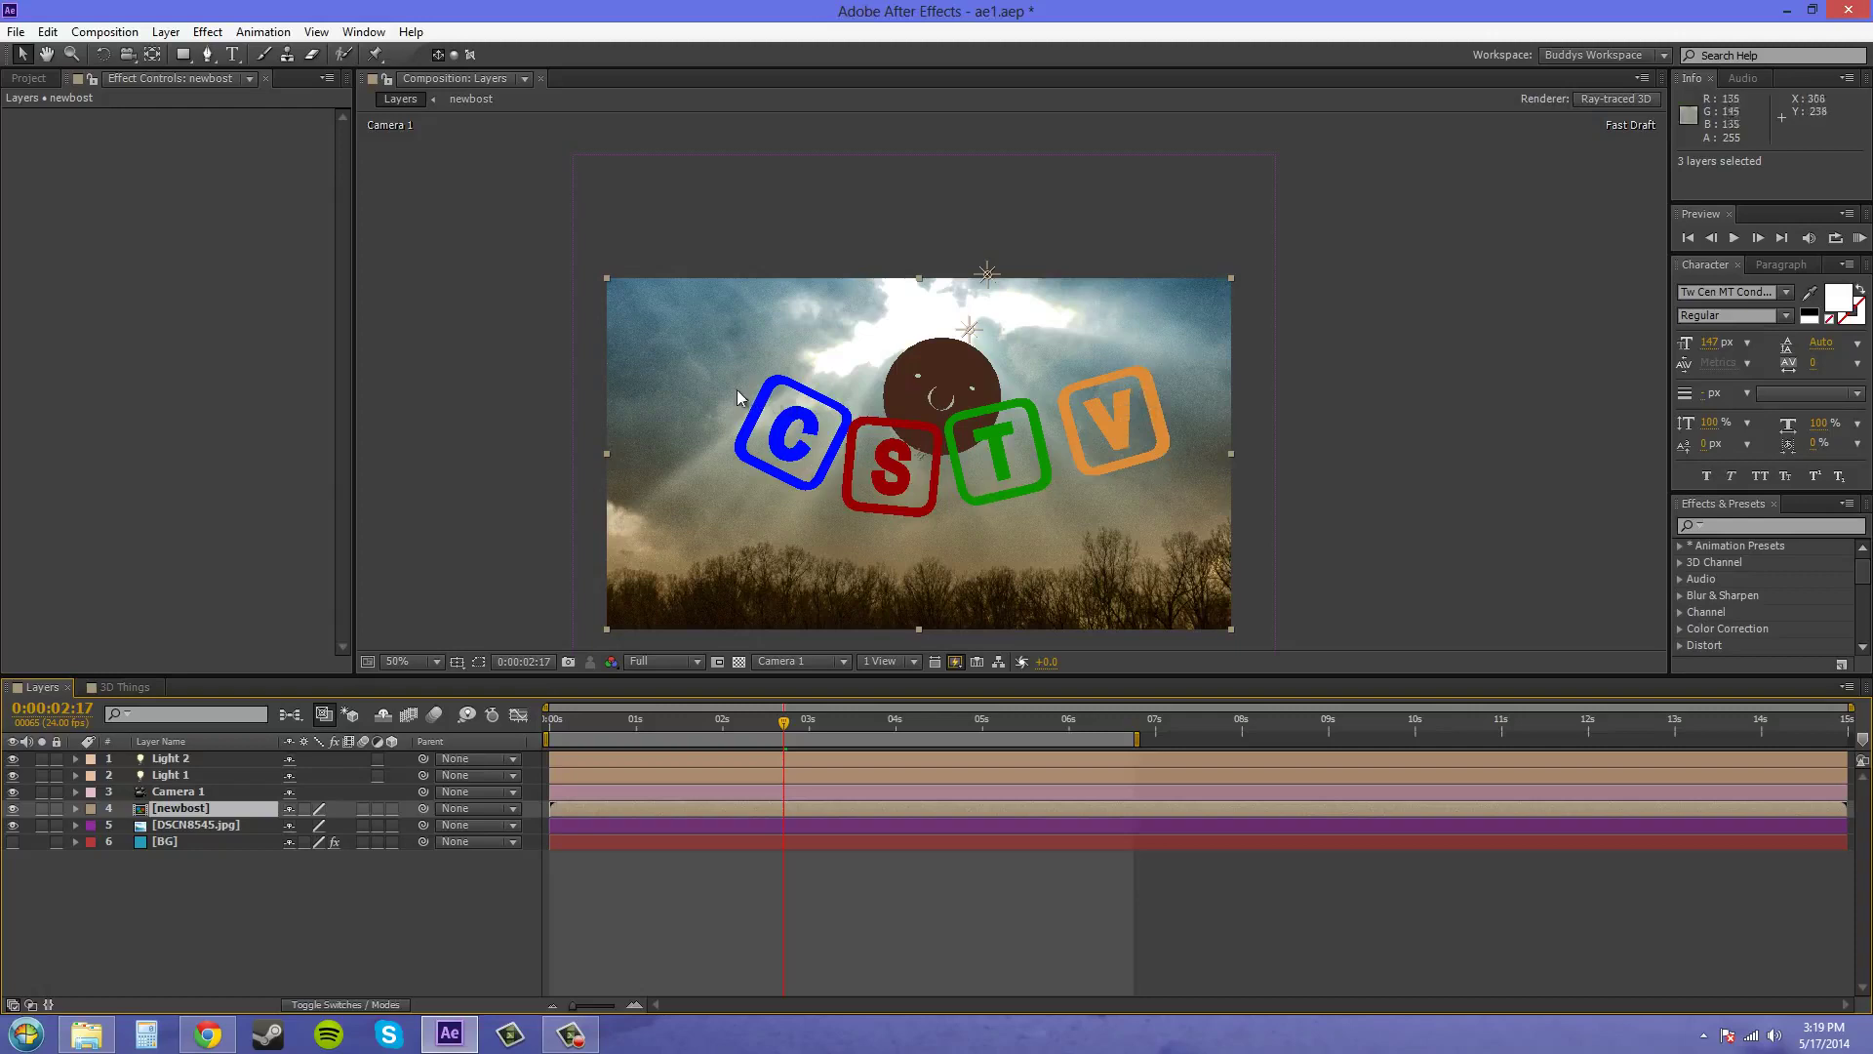
Step: Turn on Collapse Transformations for the newbost layer
click(304, 808)
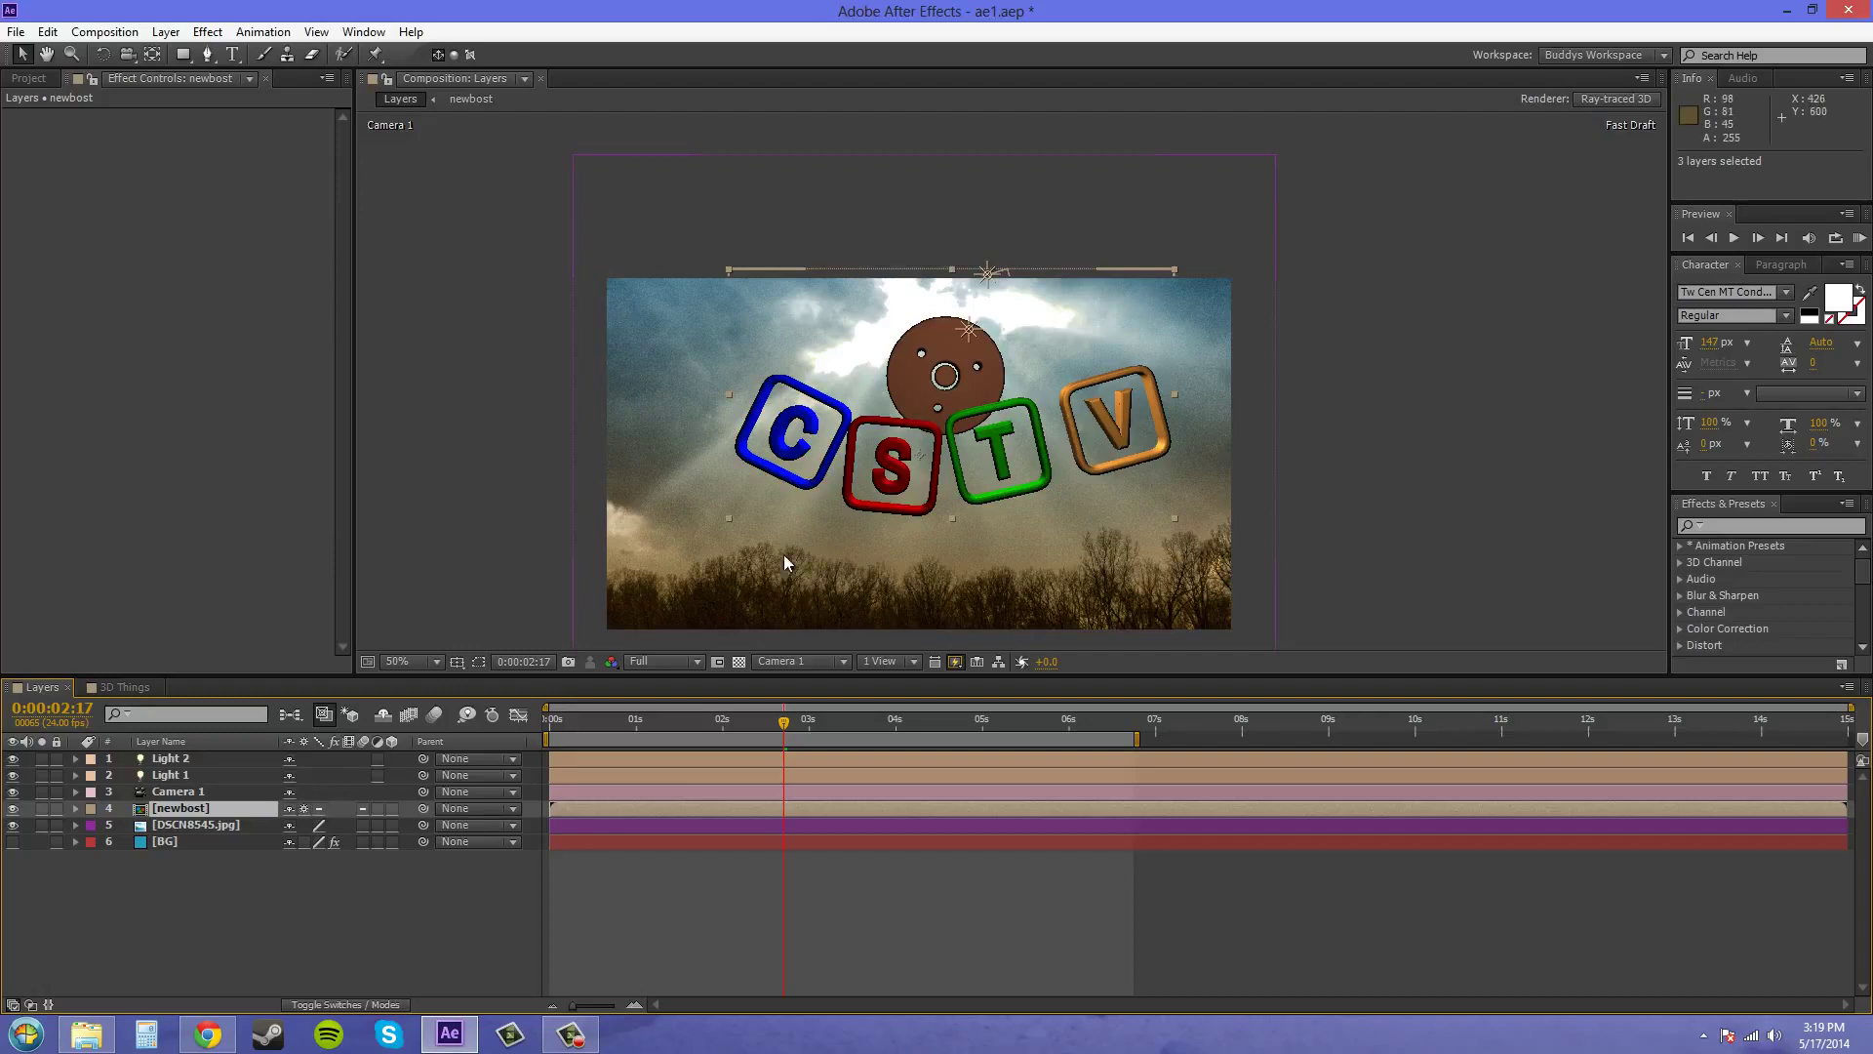
Step: Apply Curves to newbost, drag two curve points into an S-shape, then undo the last drag
click(207, 31)
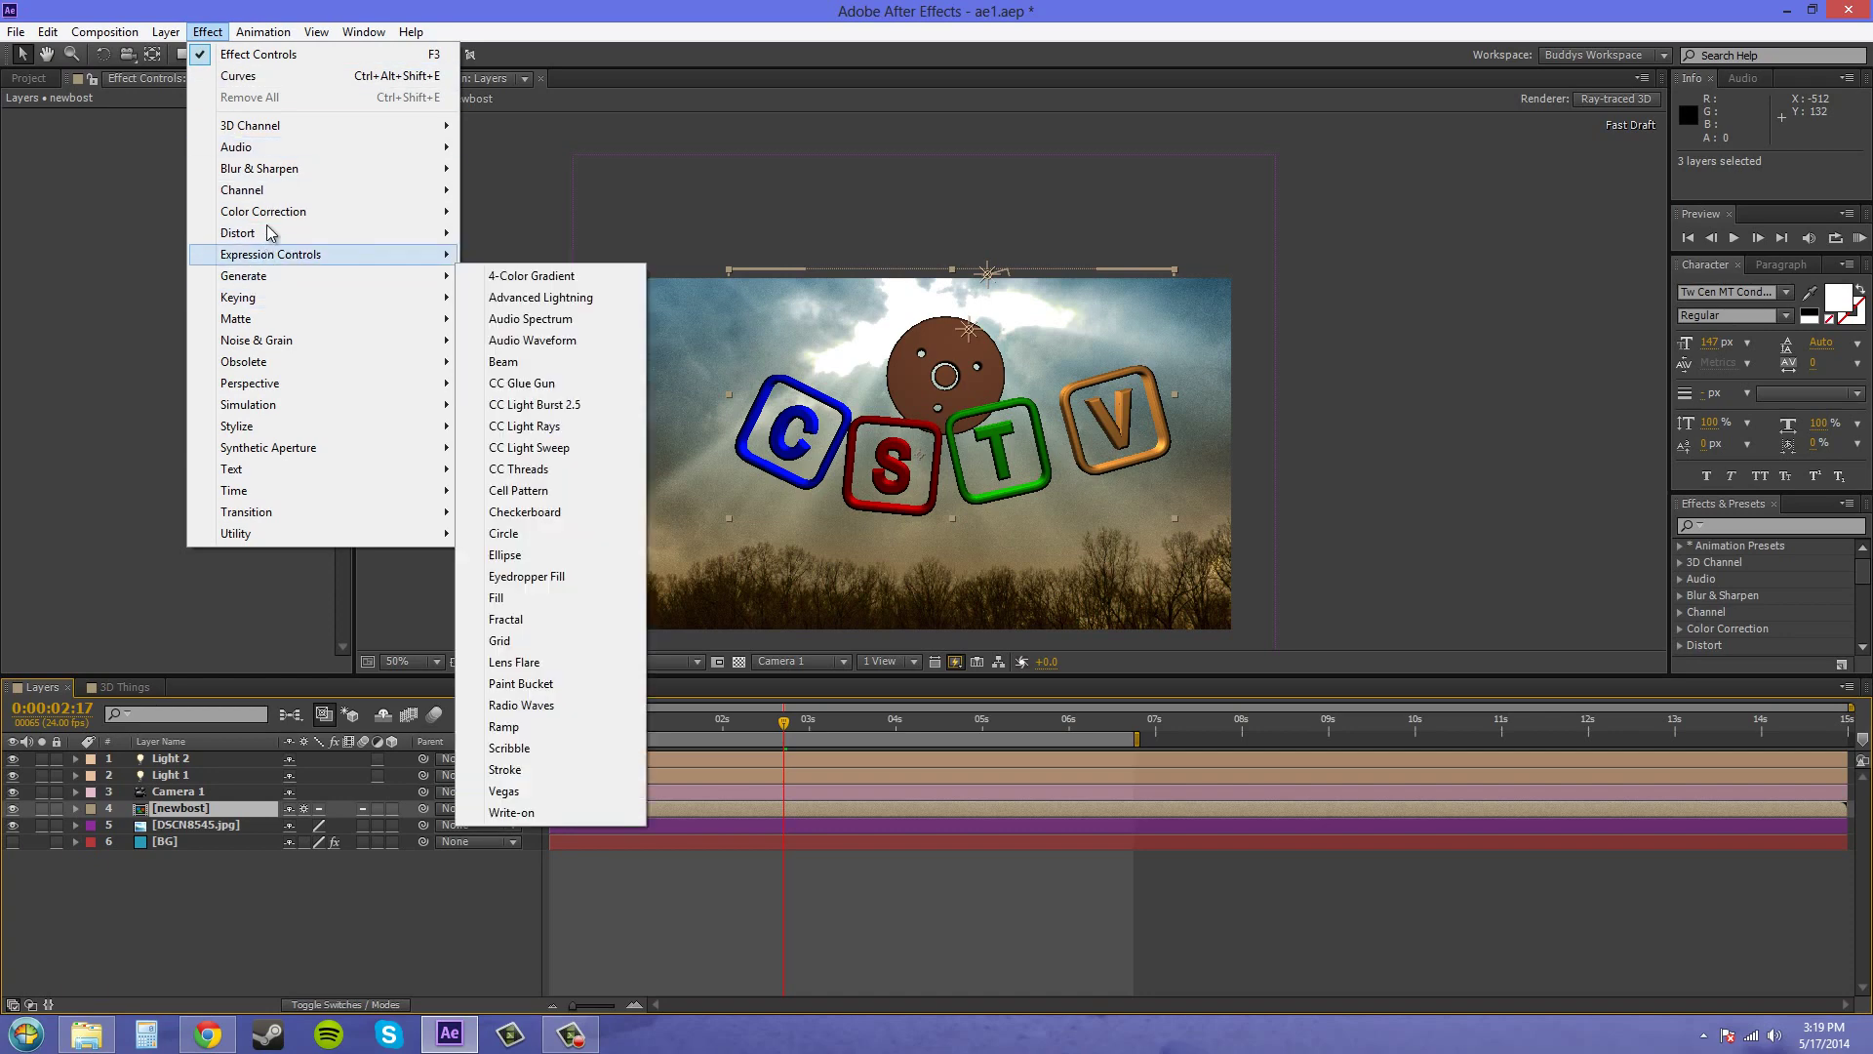
mouse_move(265, 211)
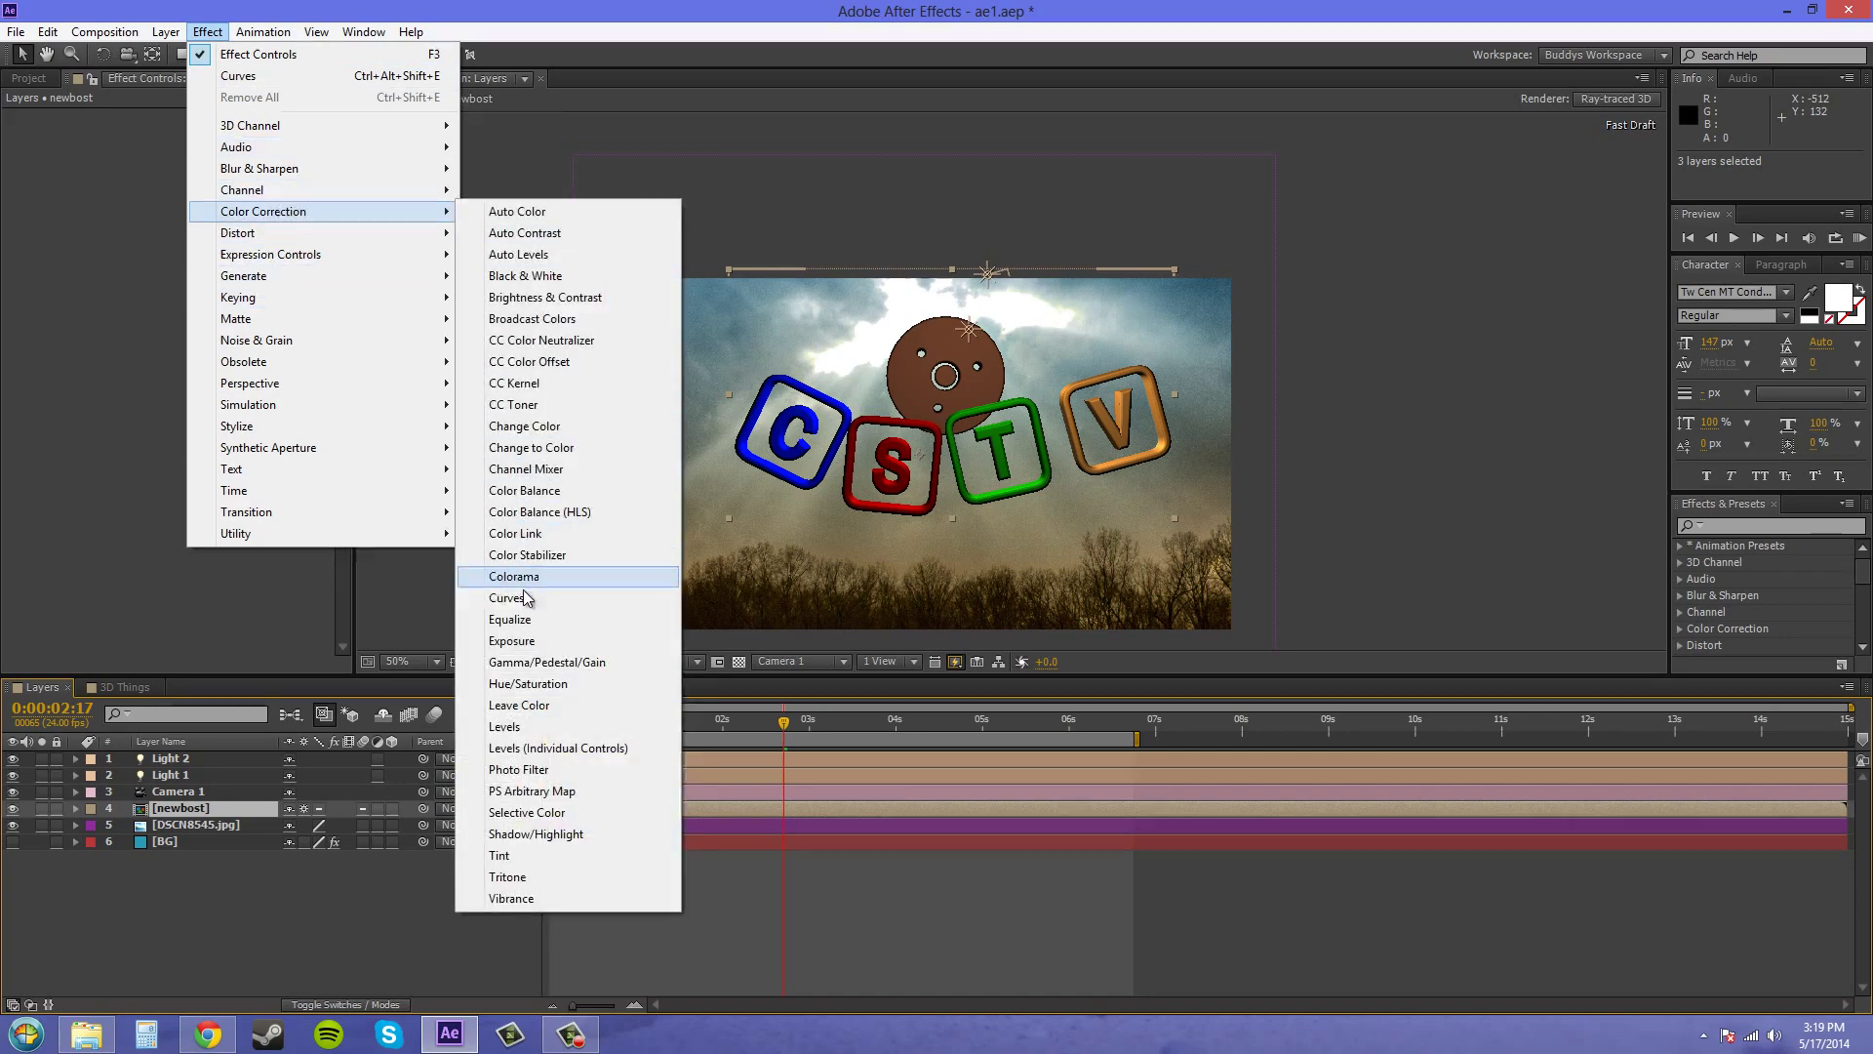
click(507, 597)
mouse_move(140, 256)
mouse_down()
mouse_move(111, 224)
mouse_move(137, 270)
mouse_move(103, 257)
mouse_up()
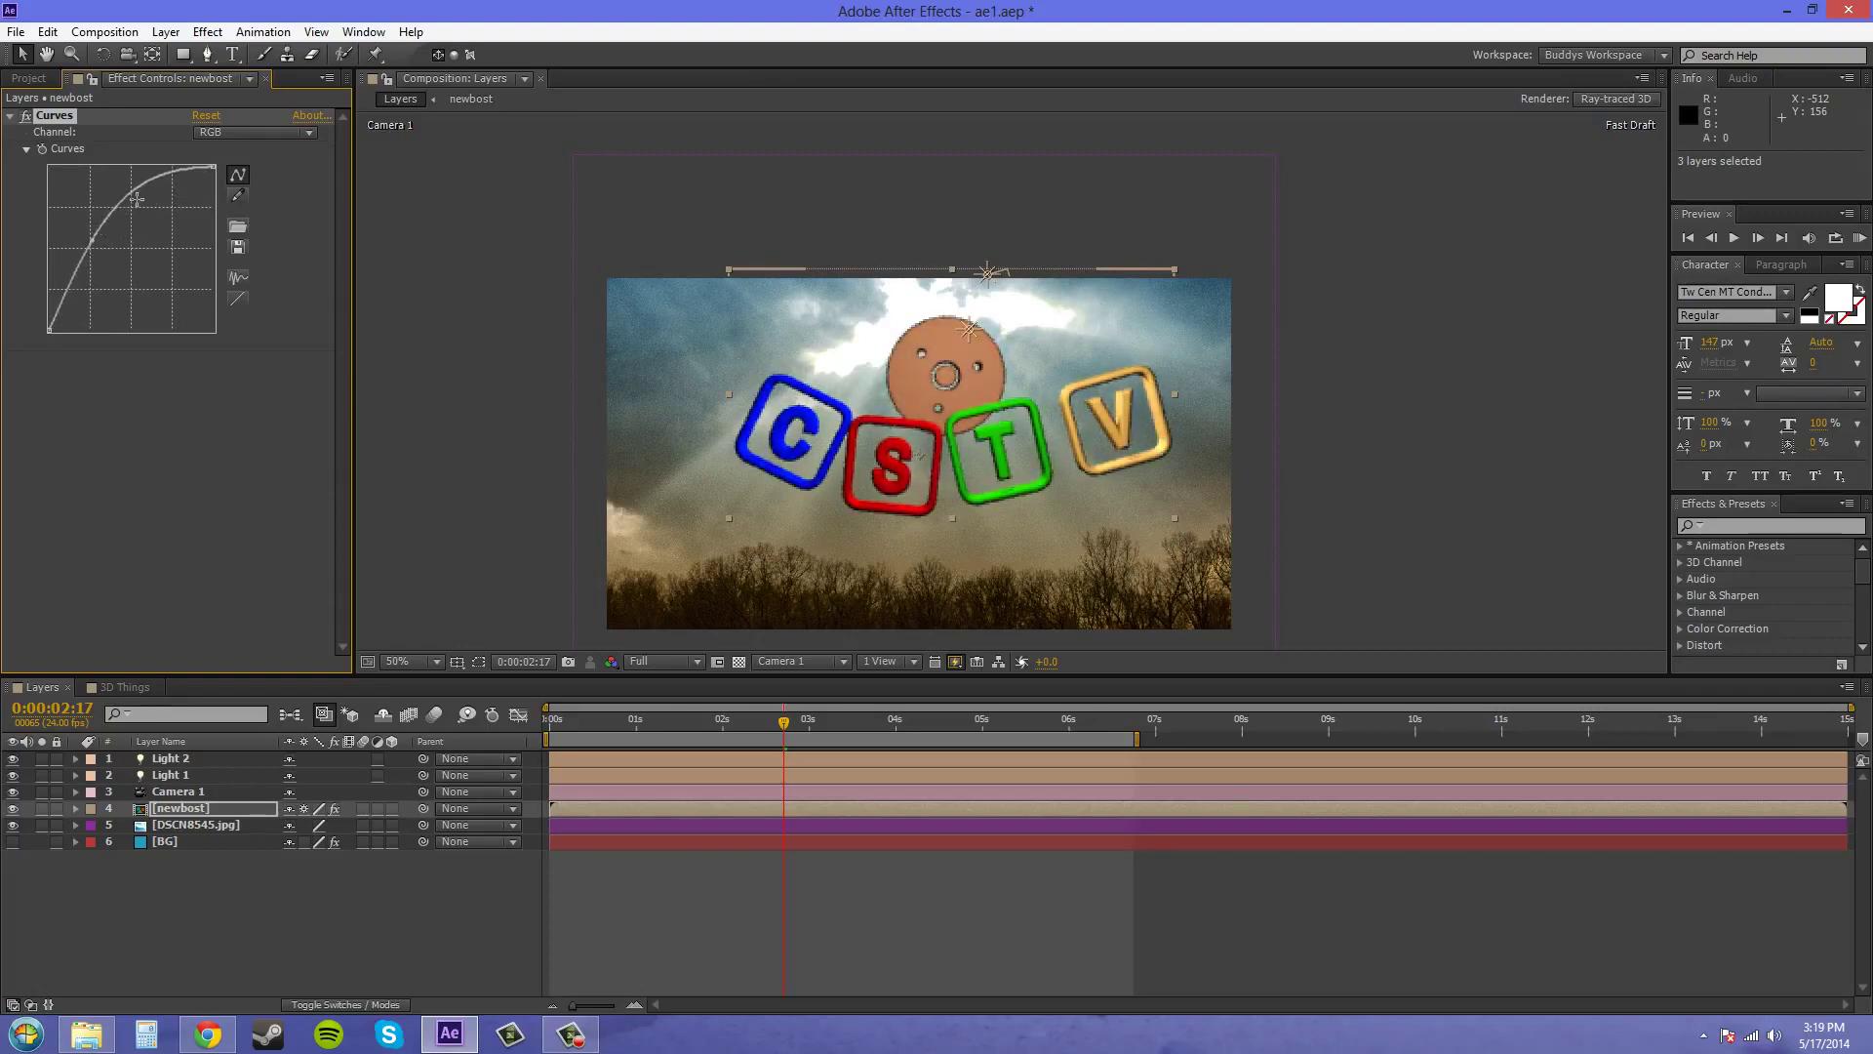
drag(147, 187, 170, 235)
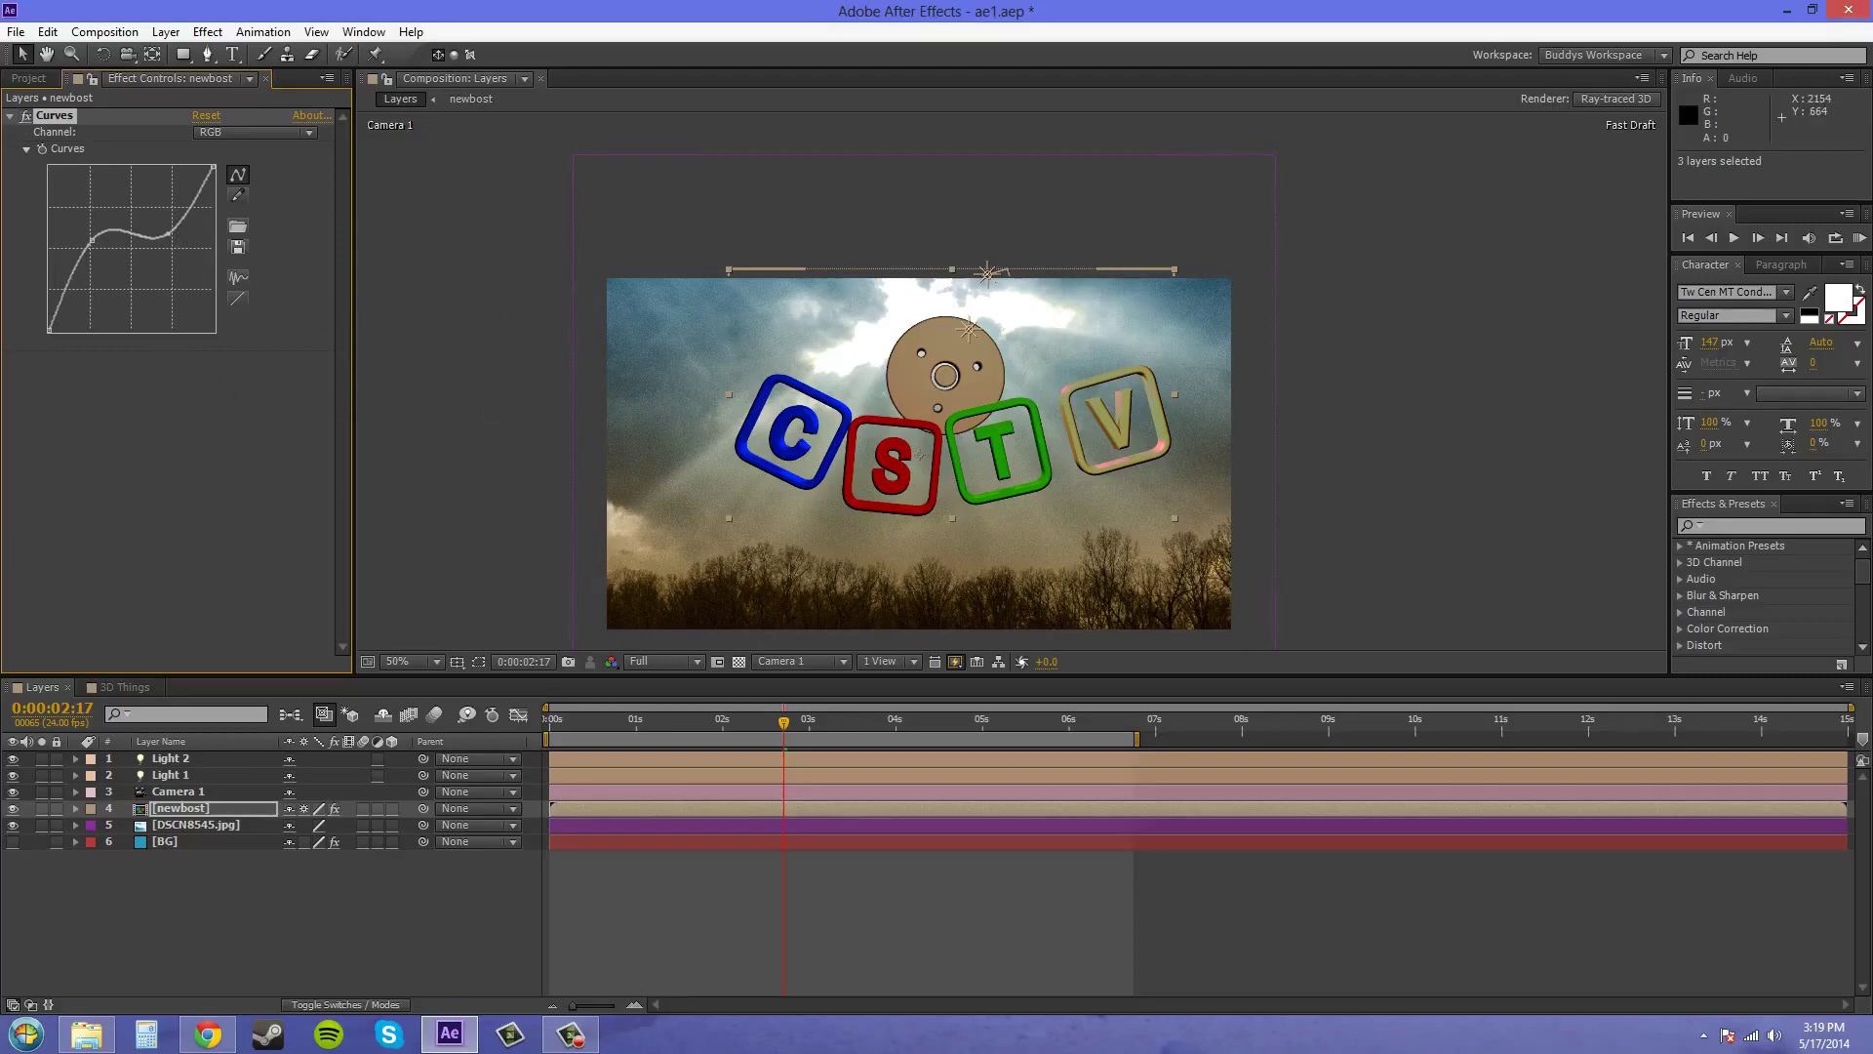
key(ctrl+z)
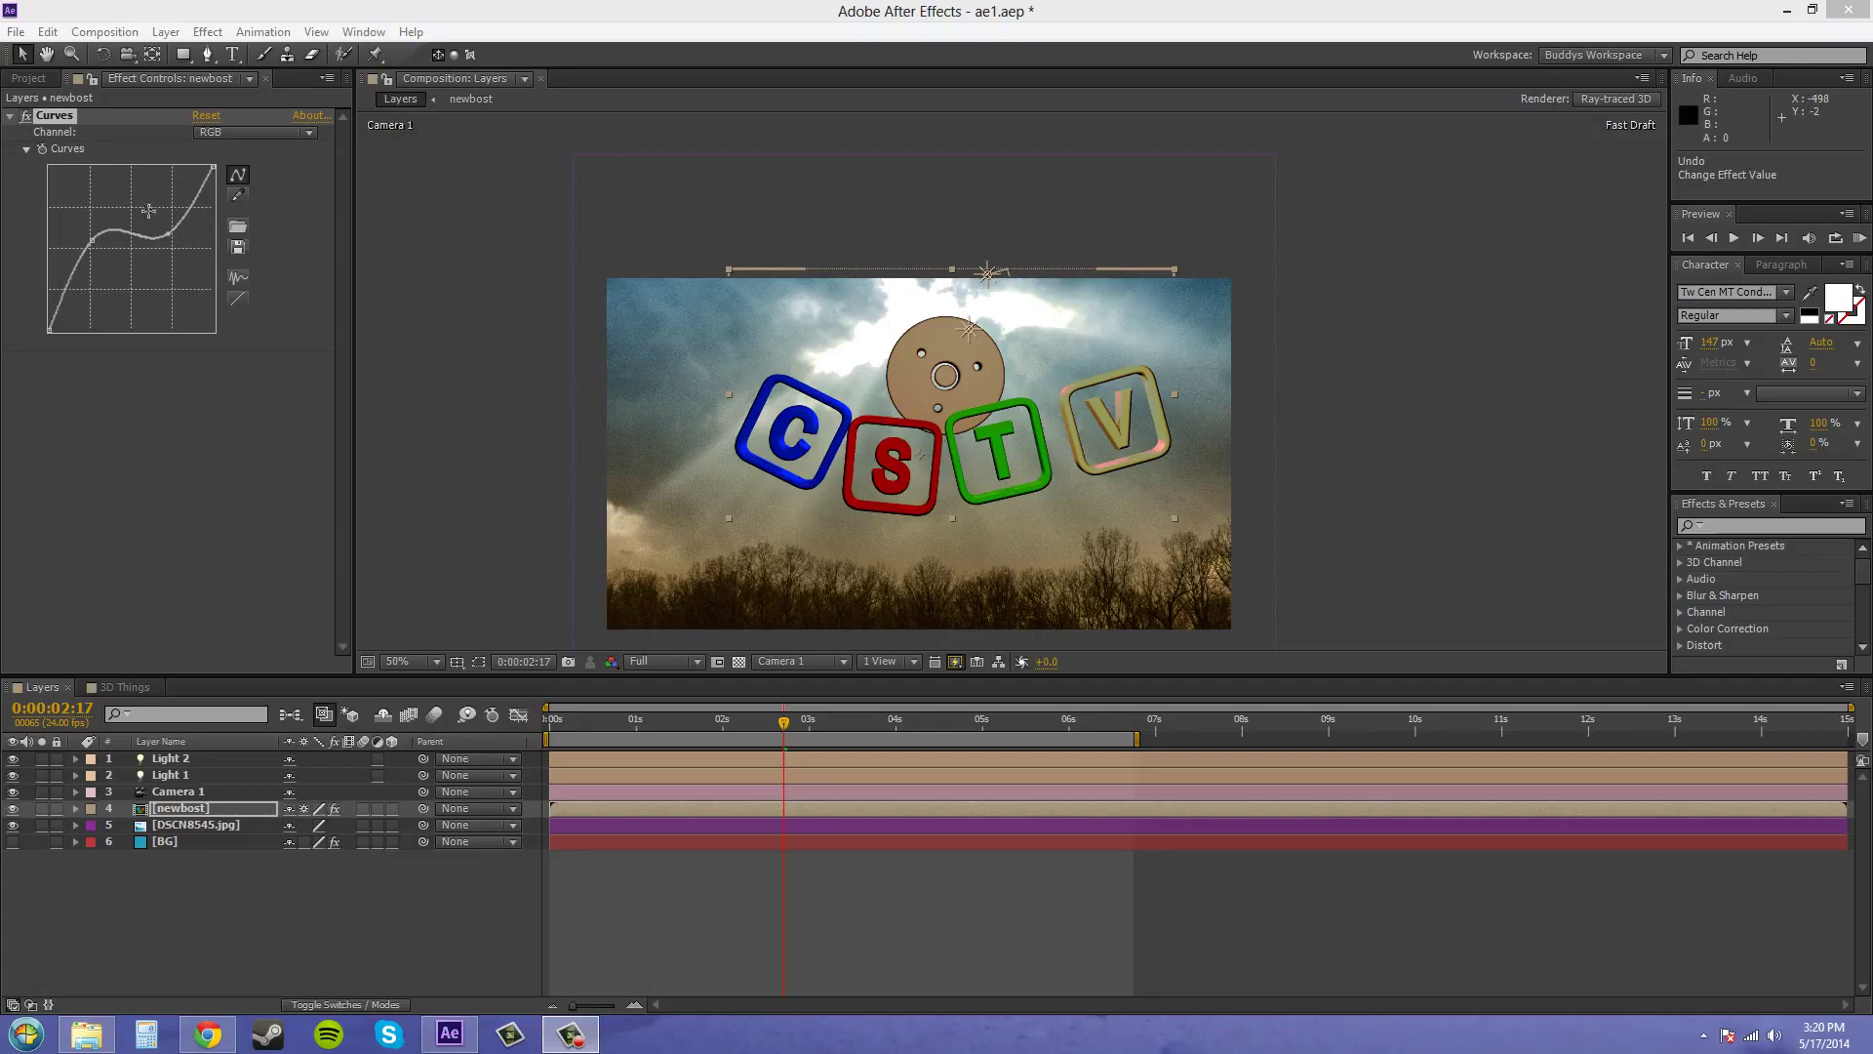
Step: Switch newbost's 3D Layer setting on and back off, then open the newbost precomp
click(23, 118)
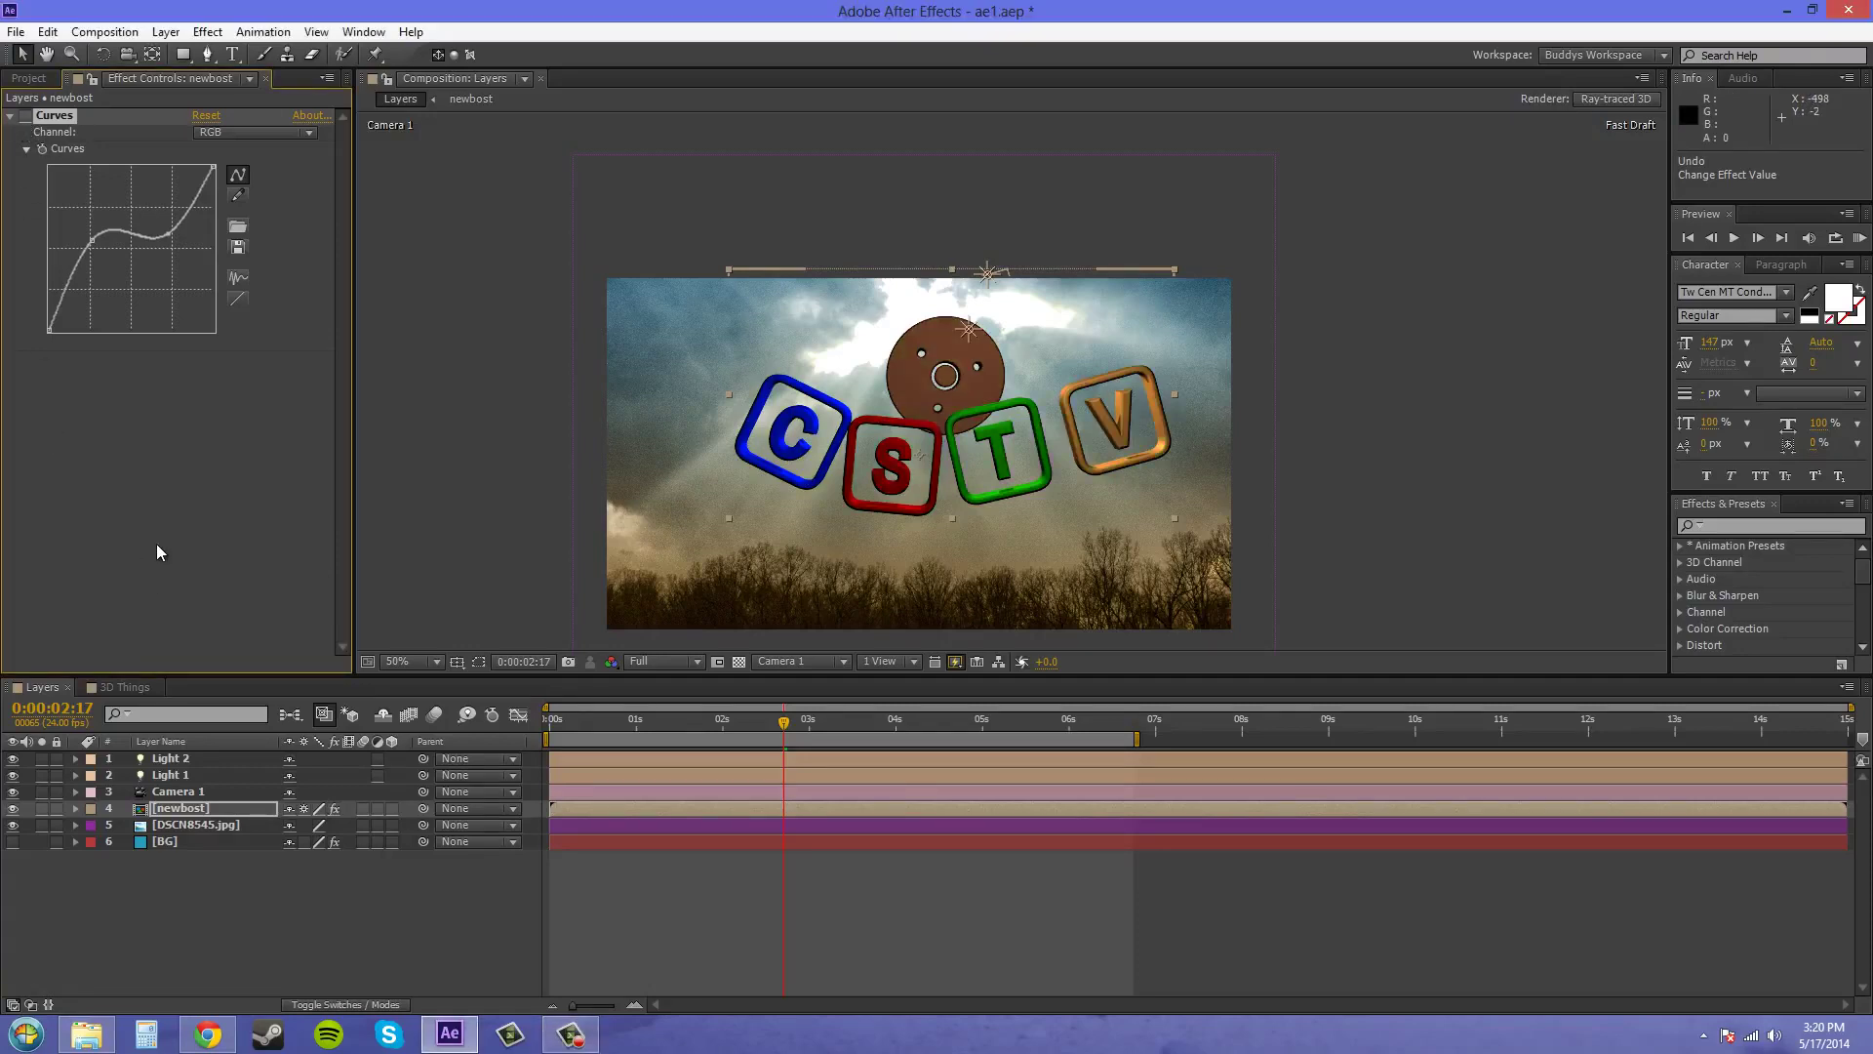
click(391, 808)
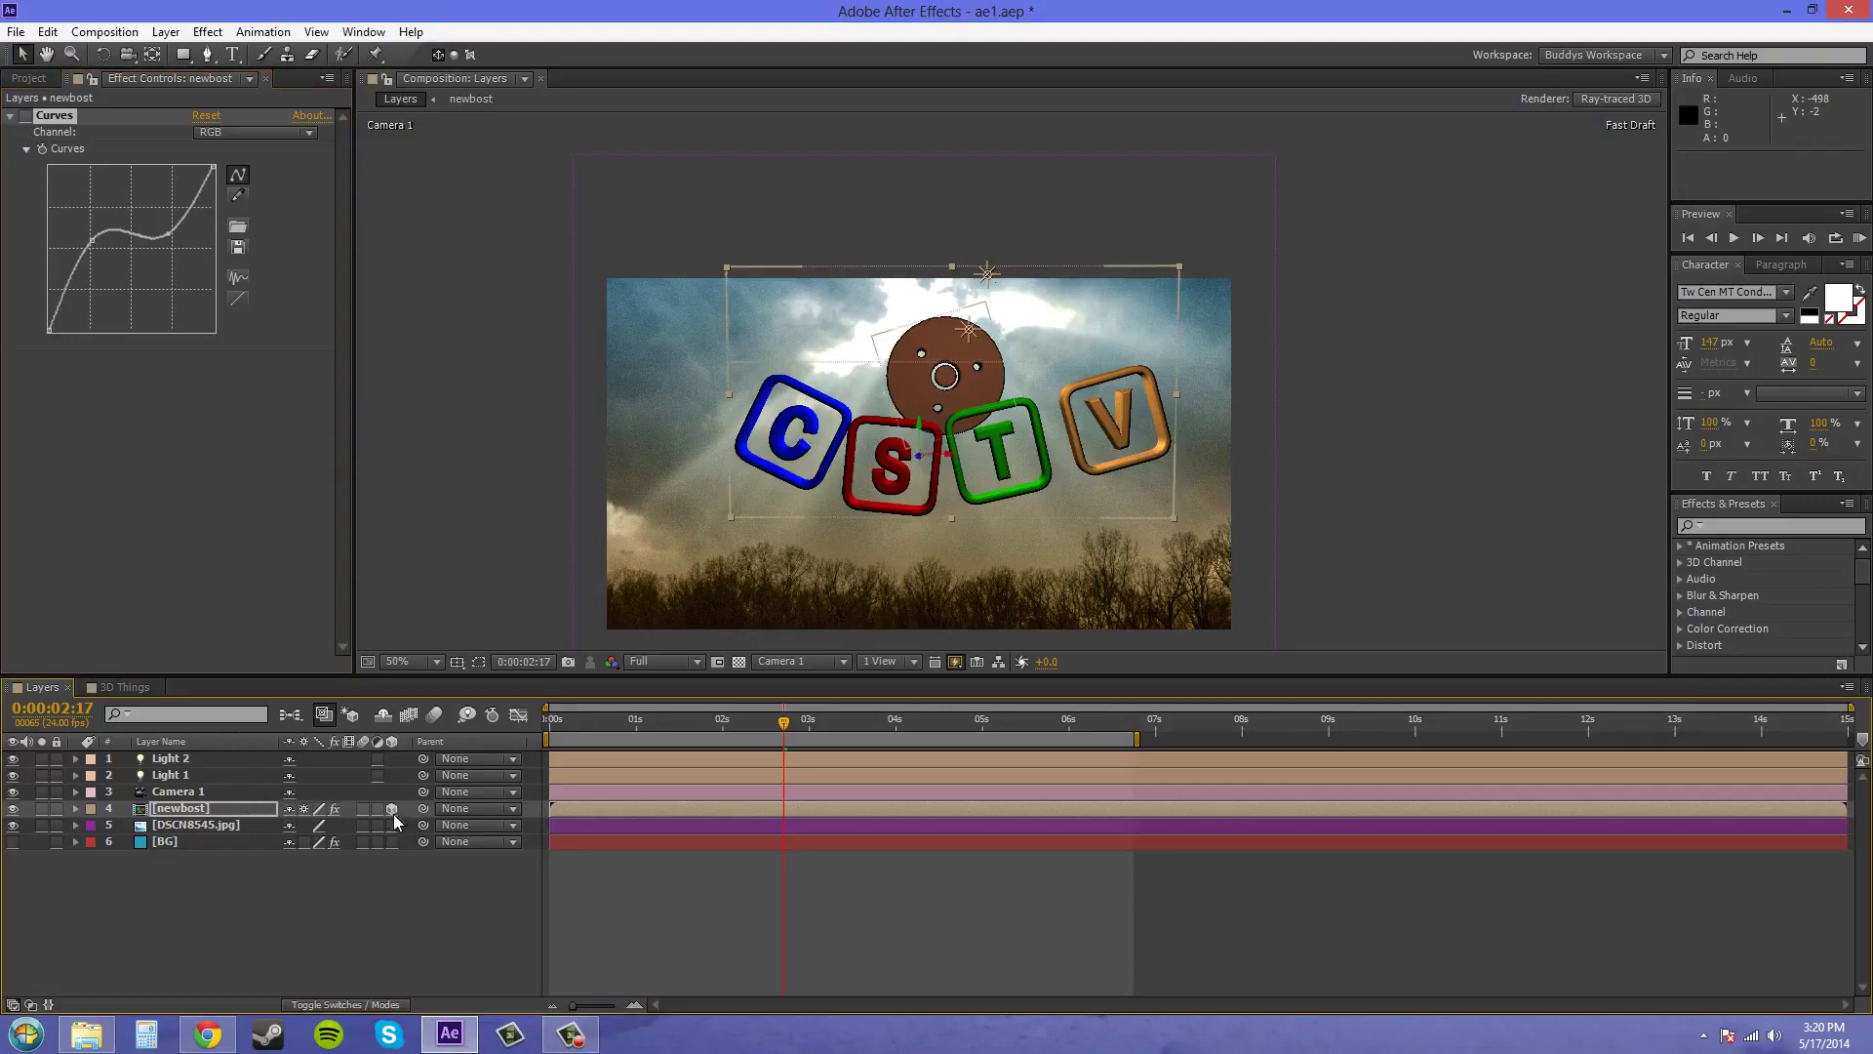
click(391, 810)
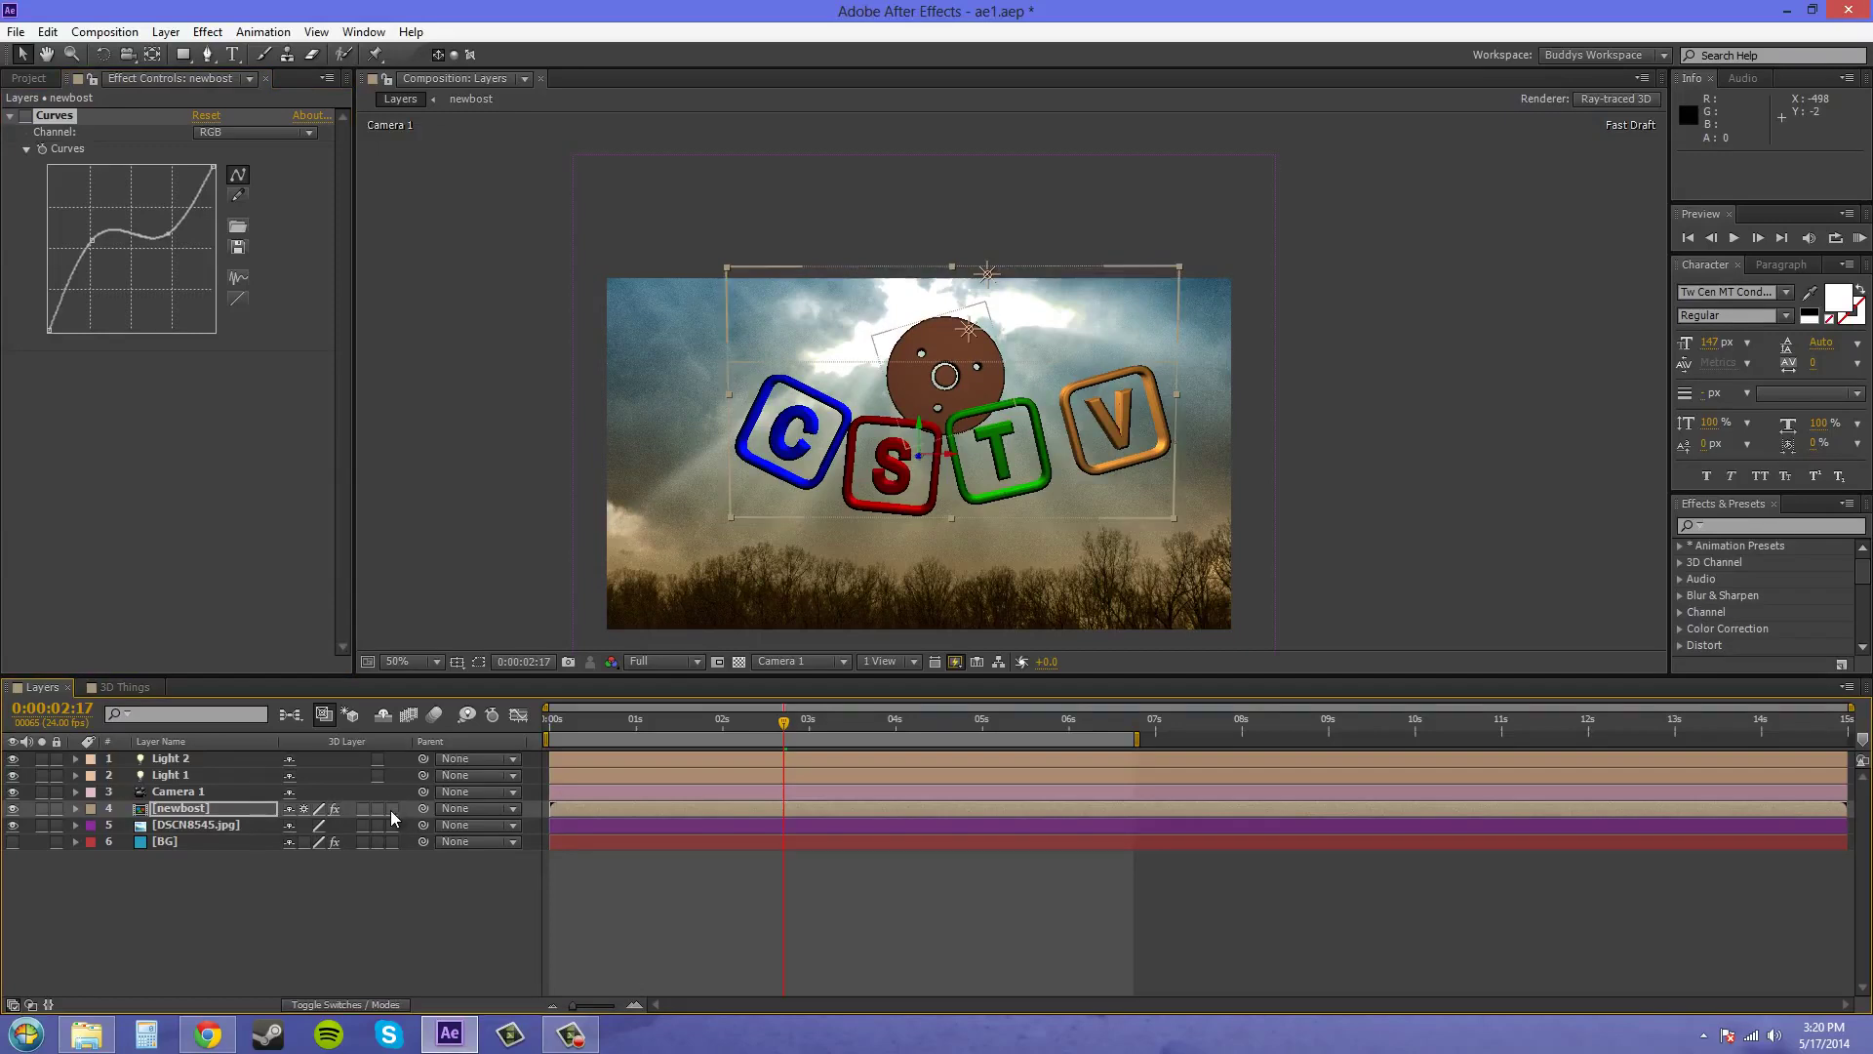
double_click(181, 813)
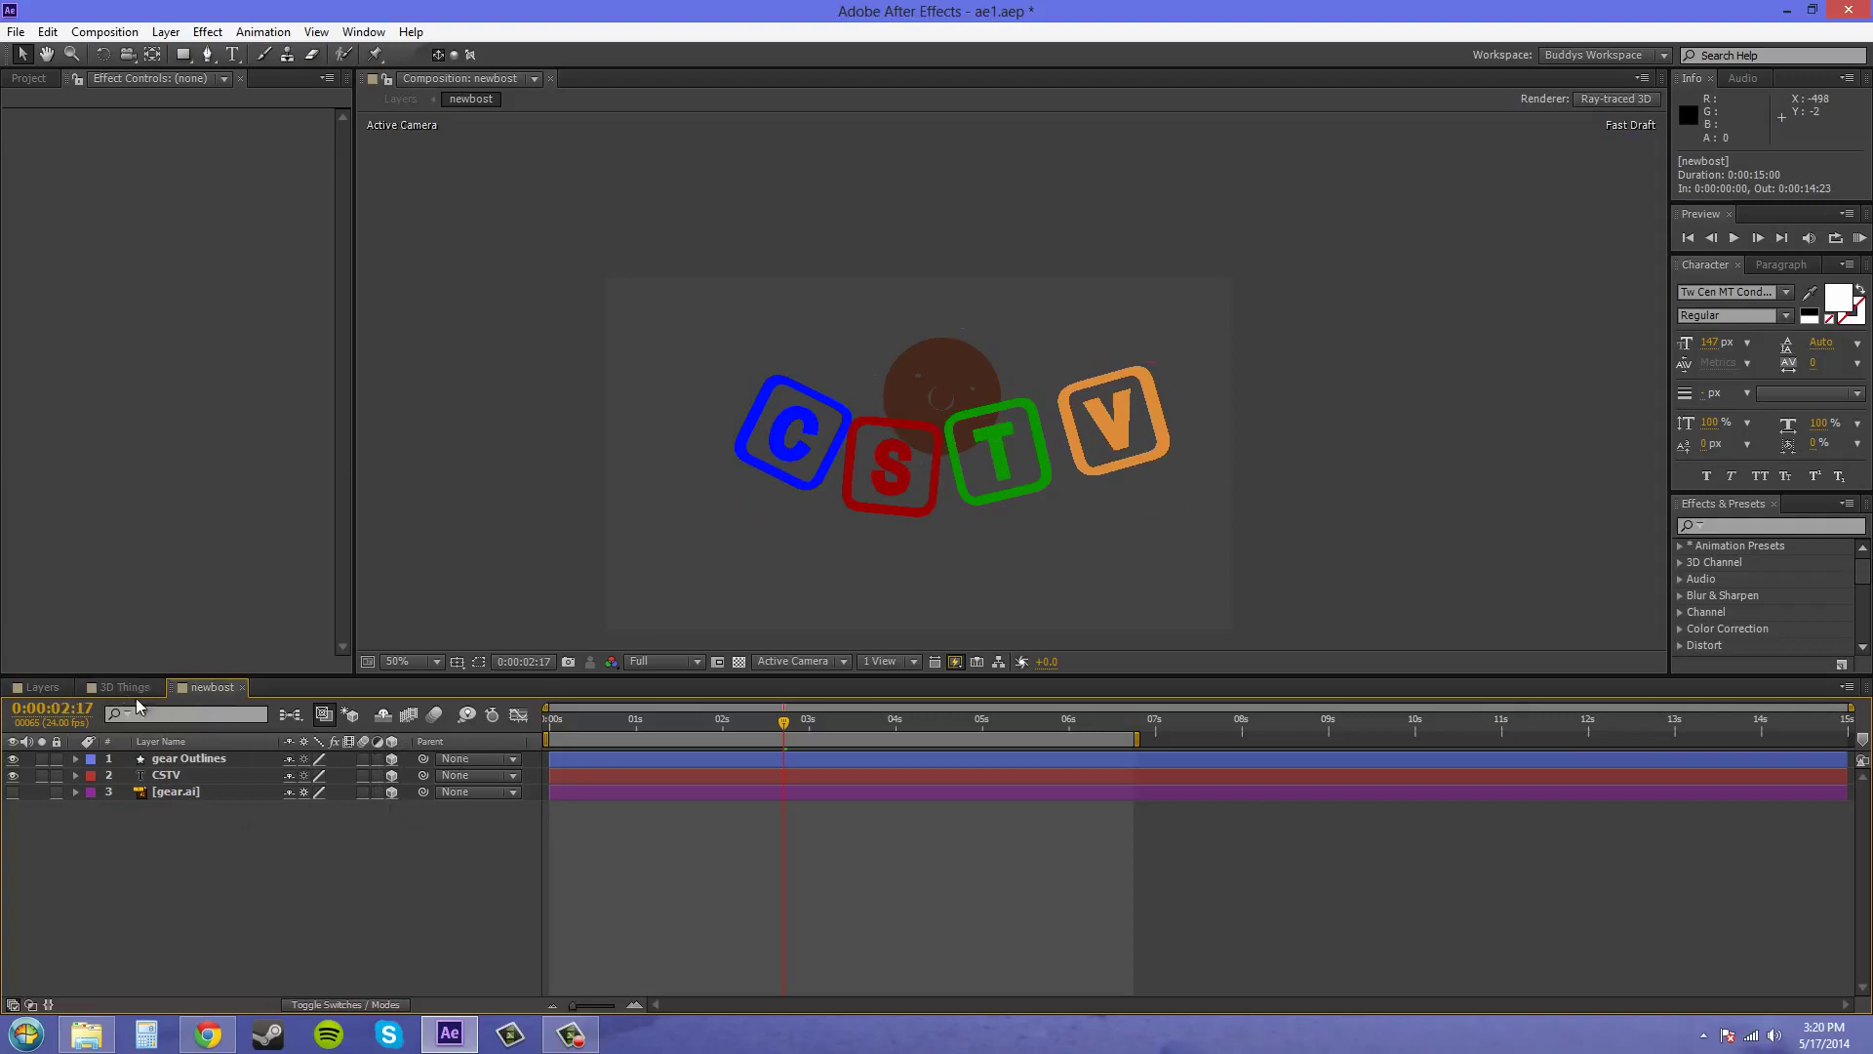
Step: Back in the Layers composition, toggle newbost's 3D switch, leaving it on
click(45, 686)
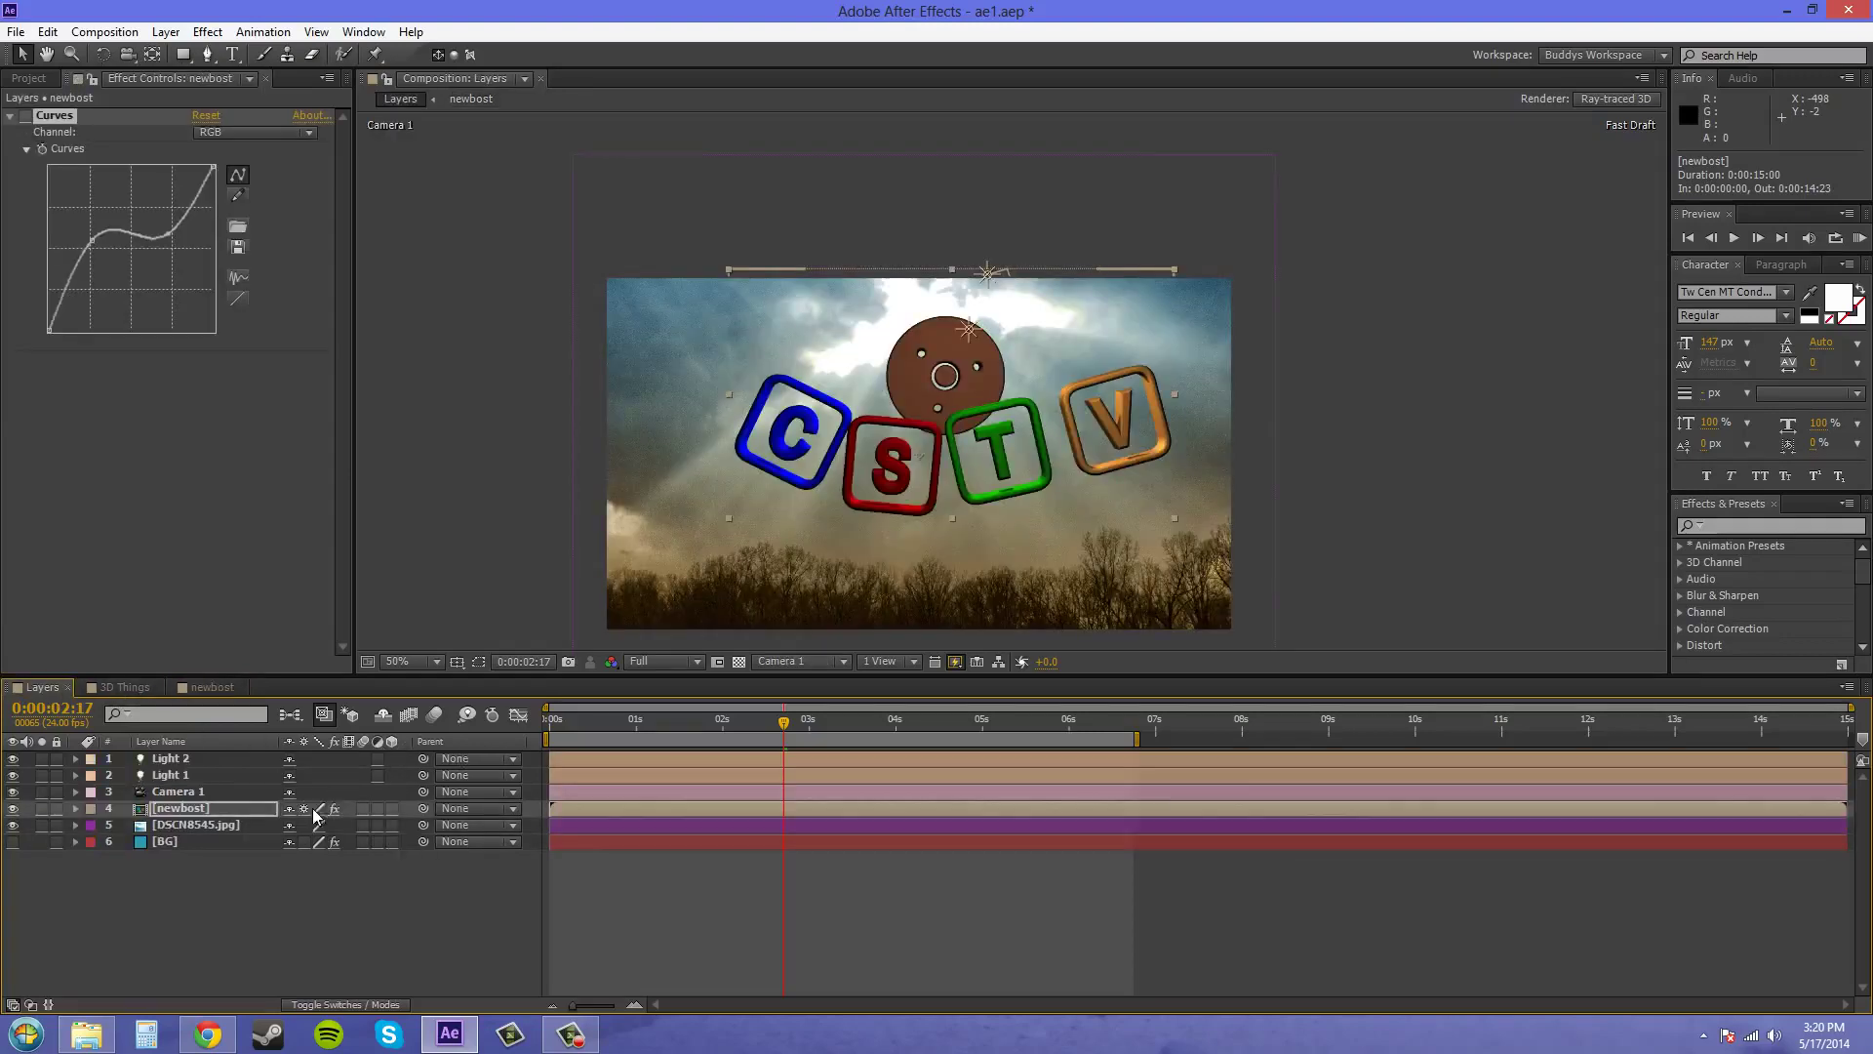
click(388, 812)
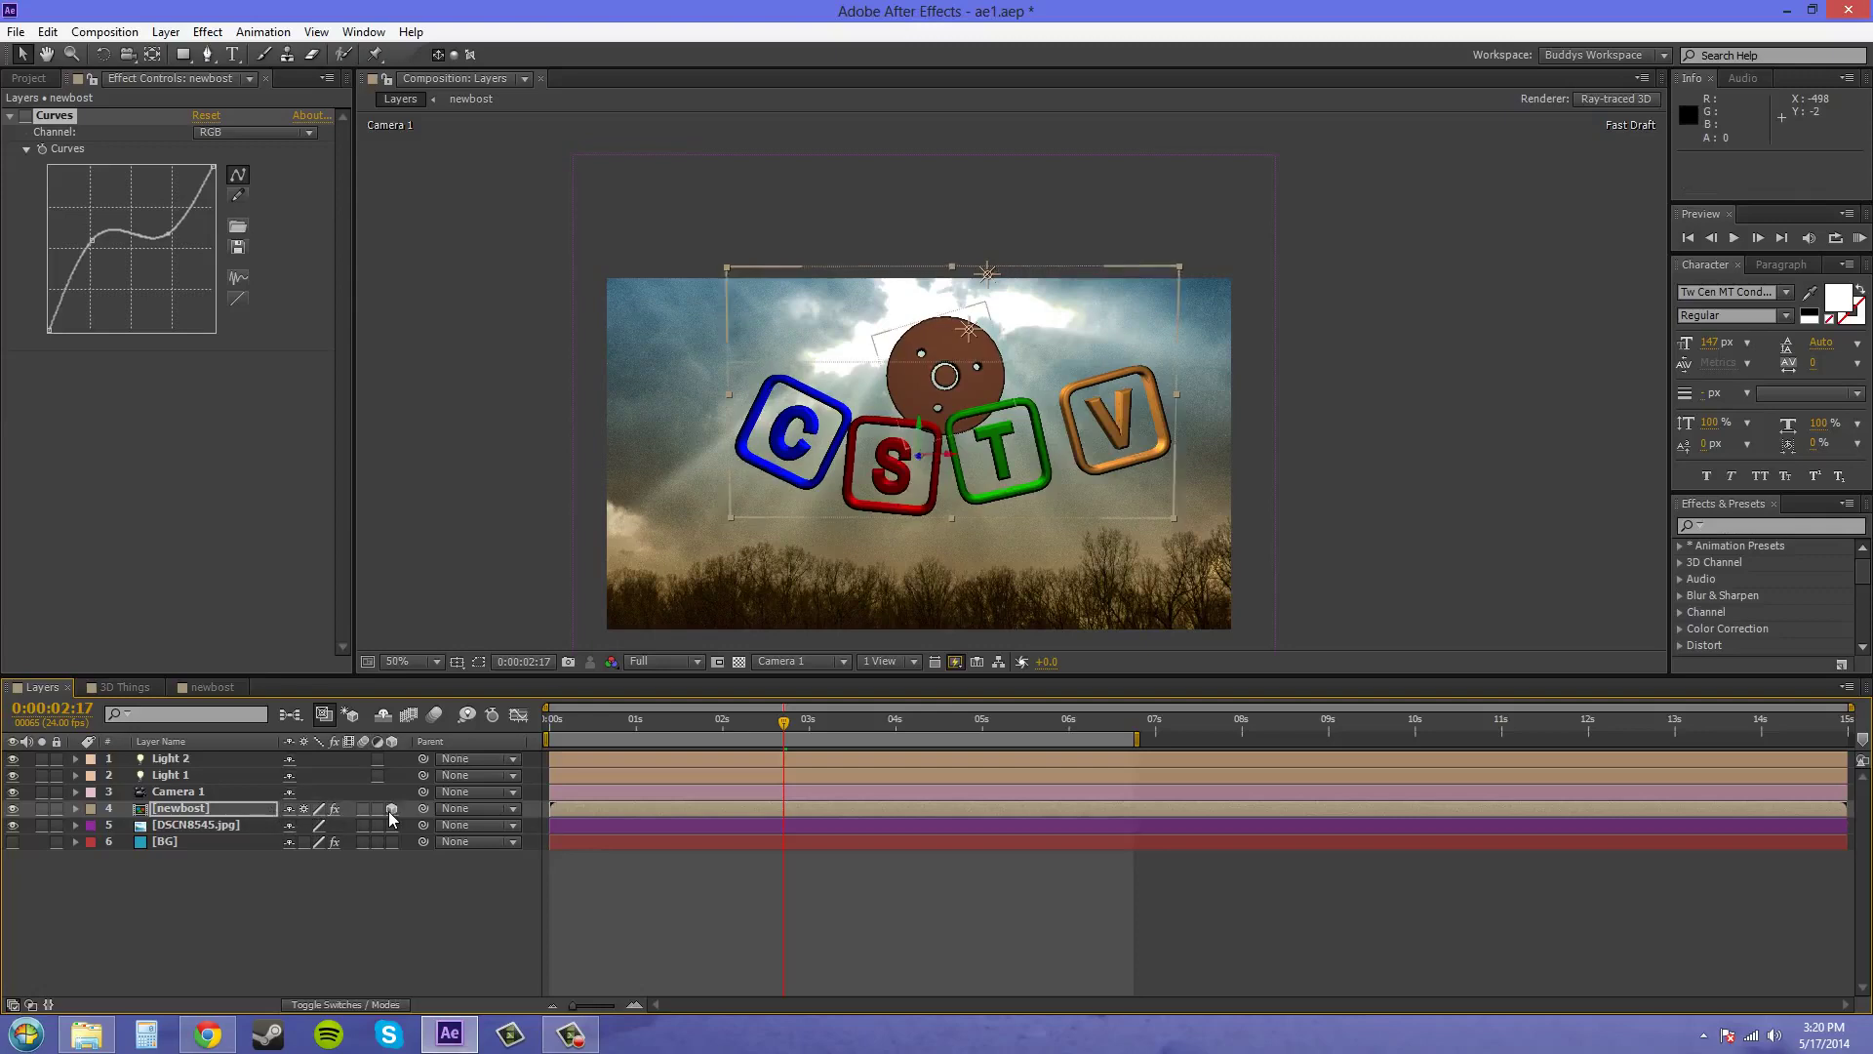
click(387, 811)
click(389, 811)
Step: Turn the Curves effect off and on twice to compare the grade
click(28, 129)
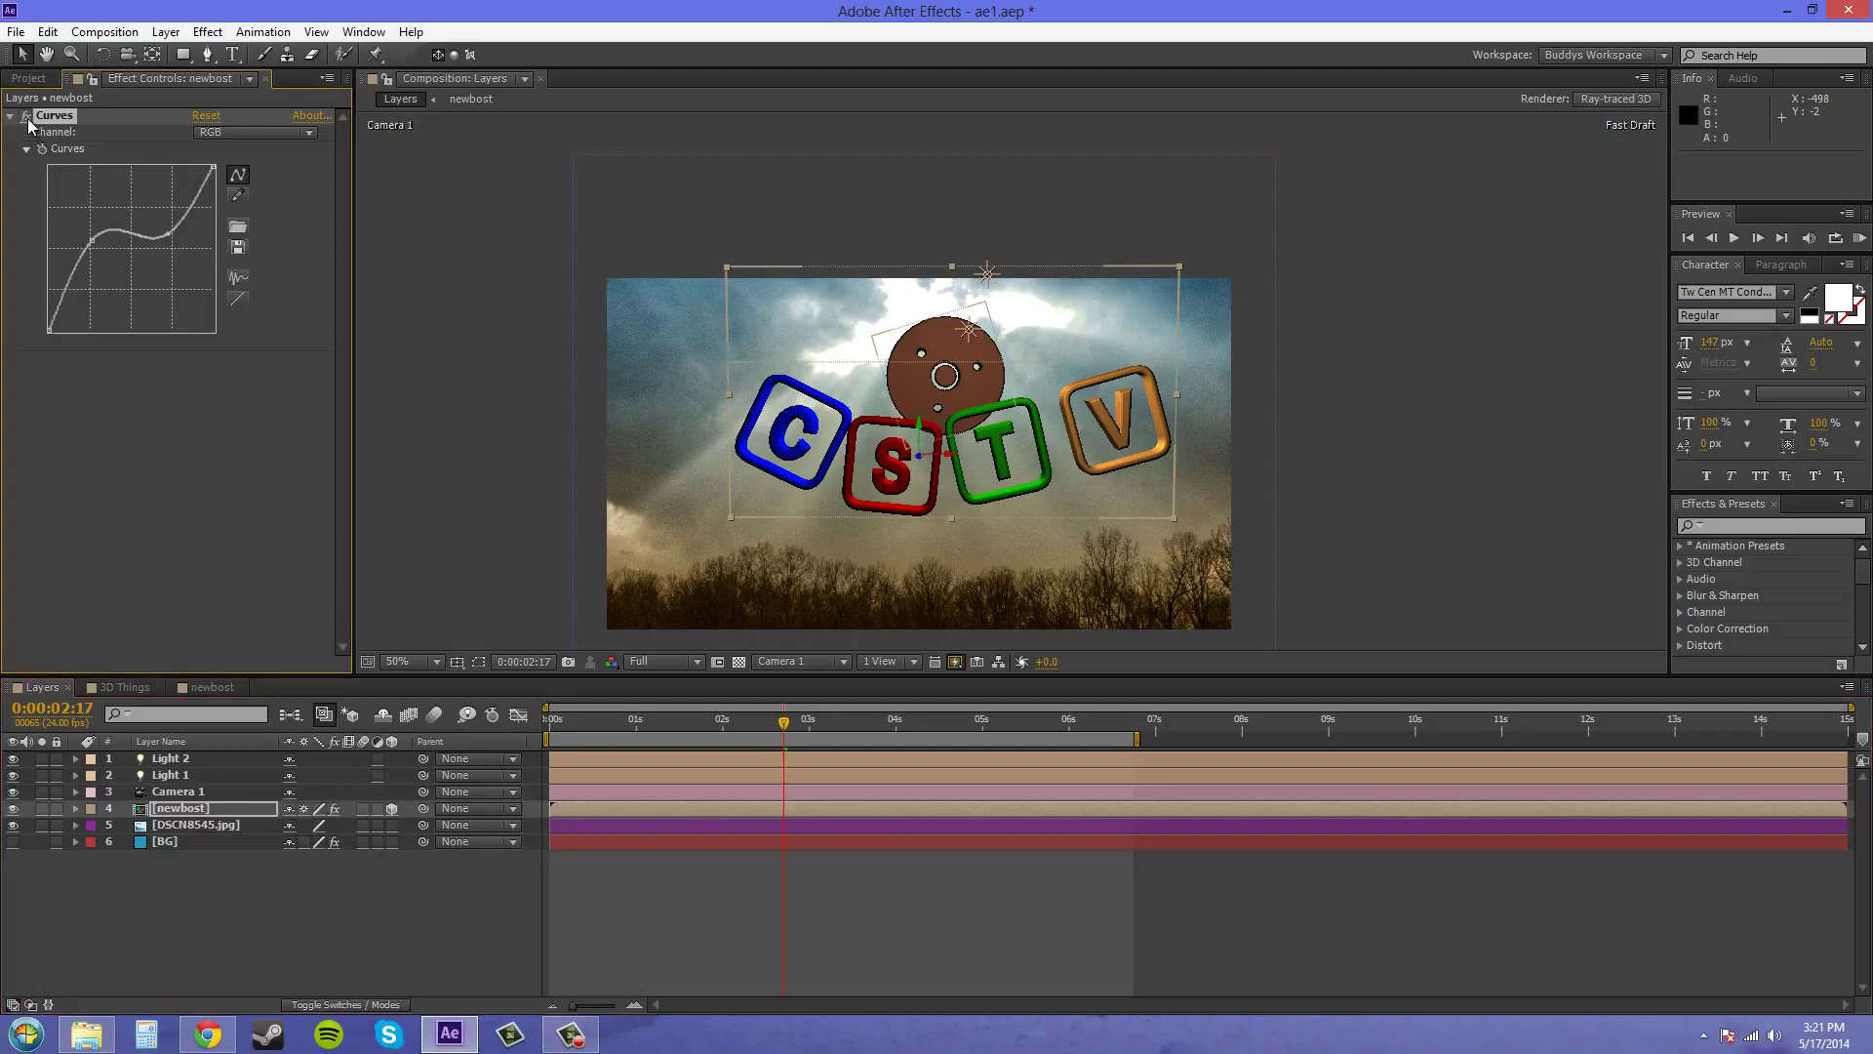
click(27, 118)
click(27, 117)
click(26, 118)
click(27, 117)
Step: Make newbost a 2D layer again and compare looks with Curves off and on, ending with Curves on
click(390, 809)
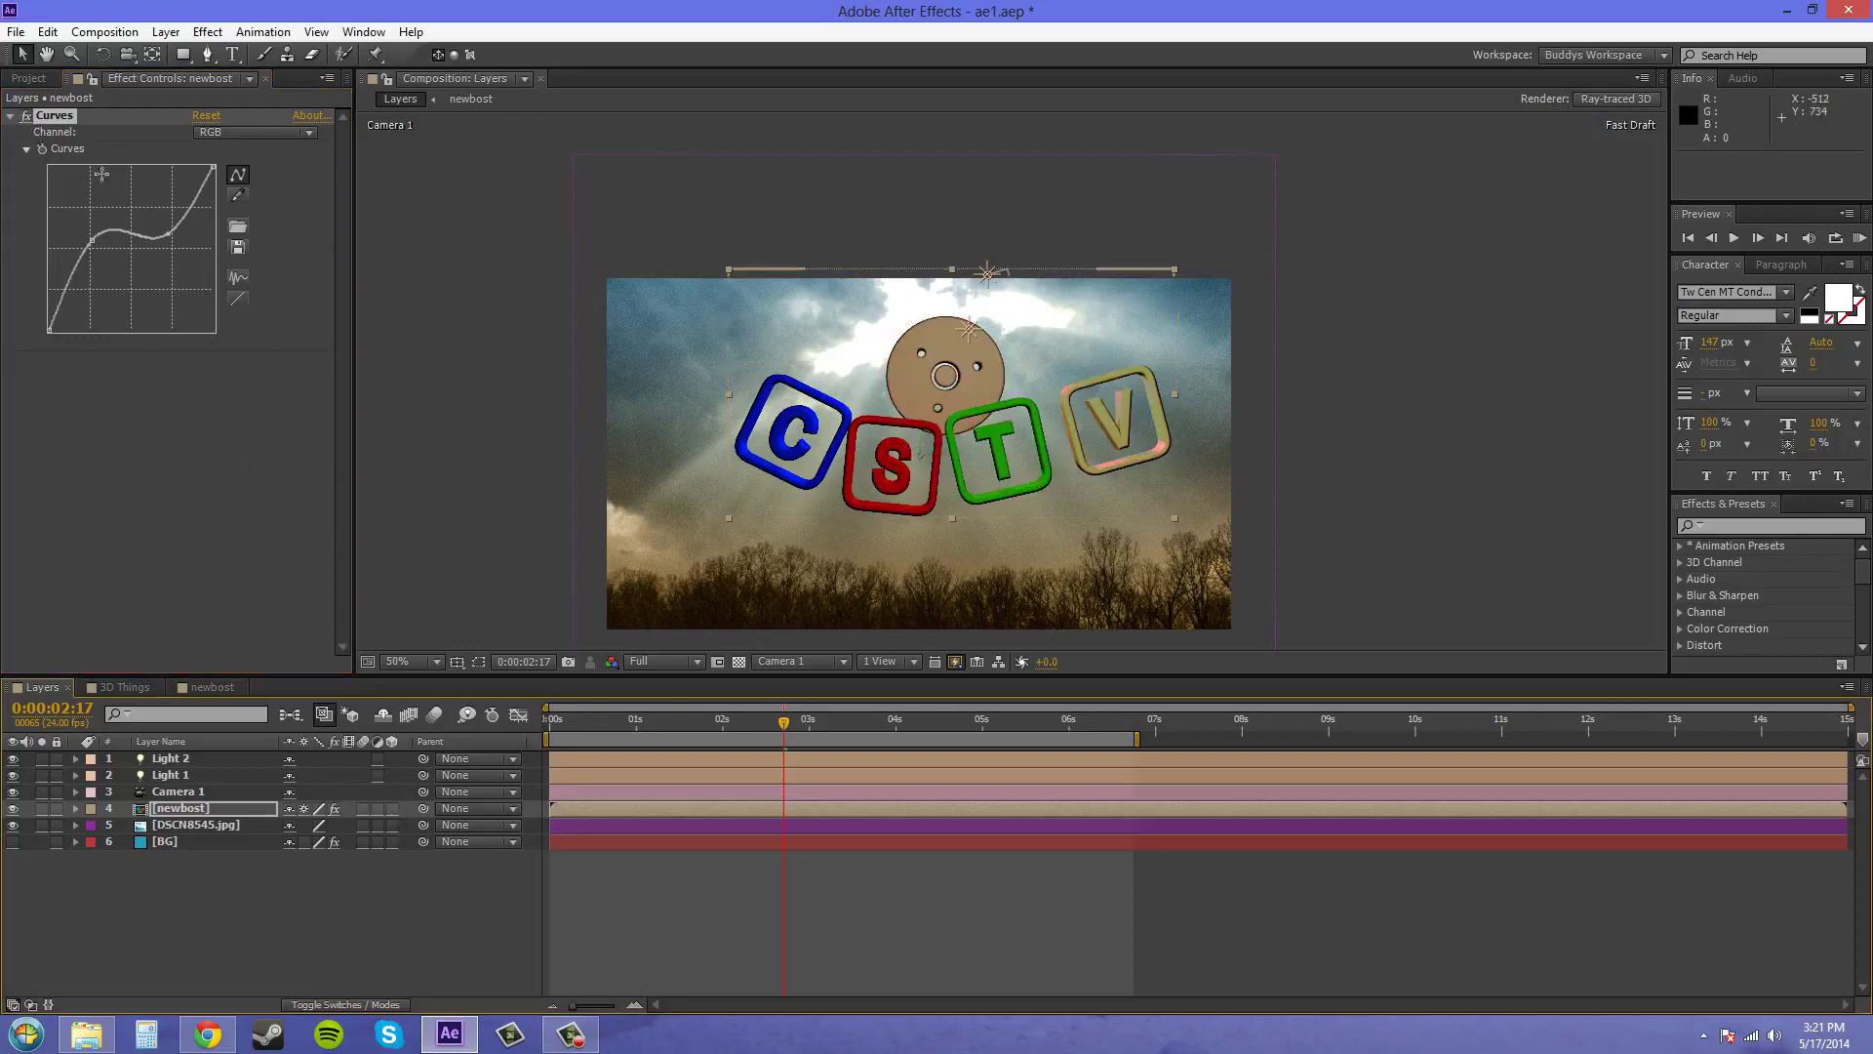
click(26, 121)
click(27, 122)
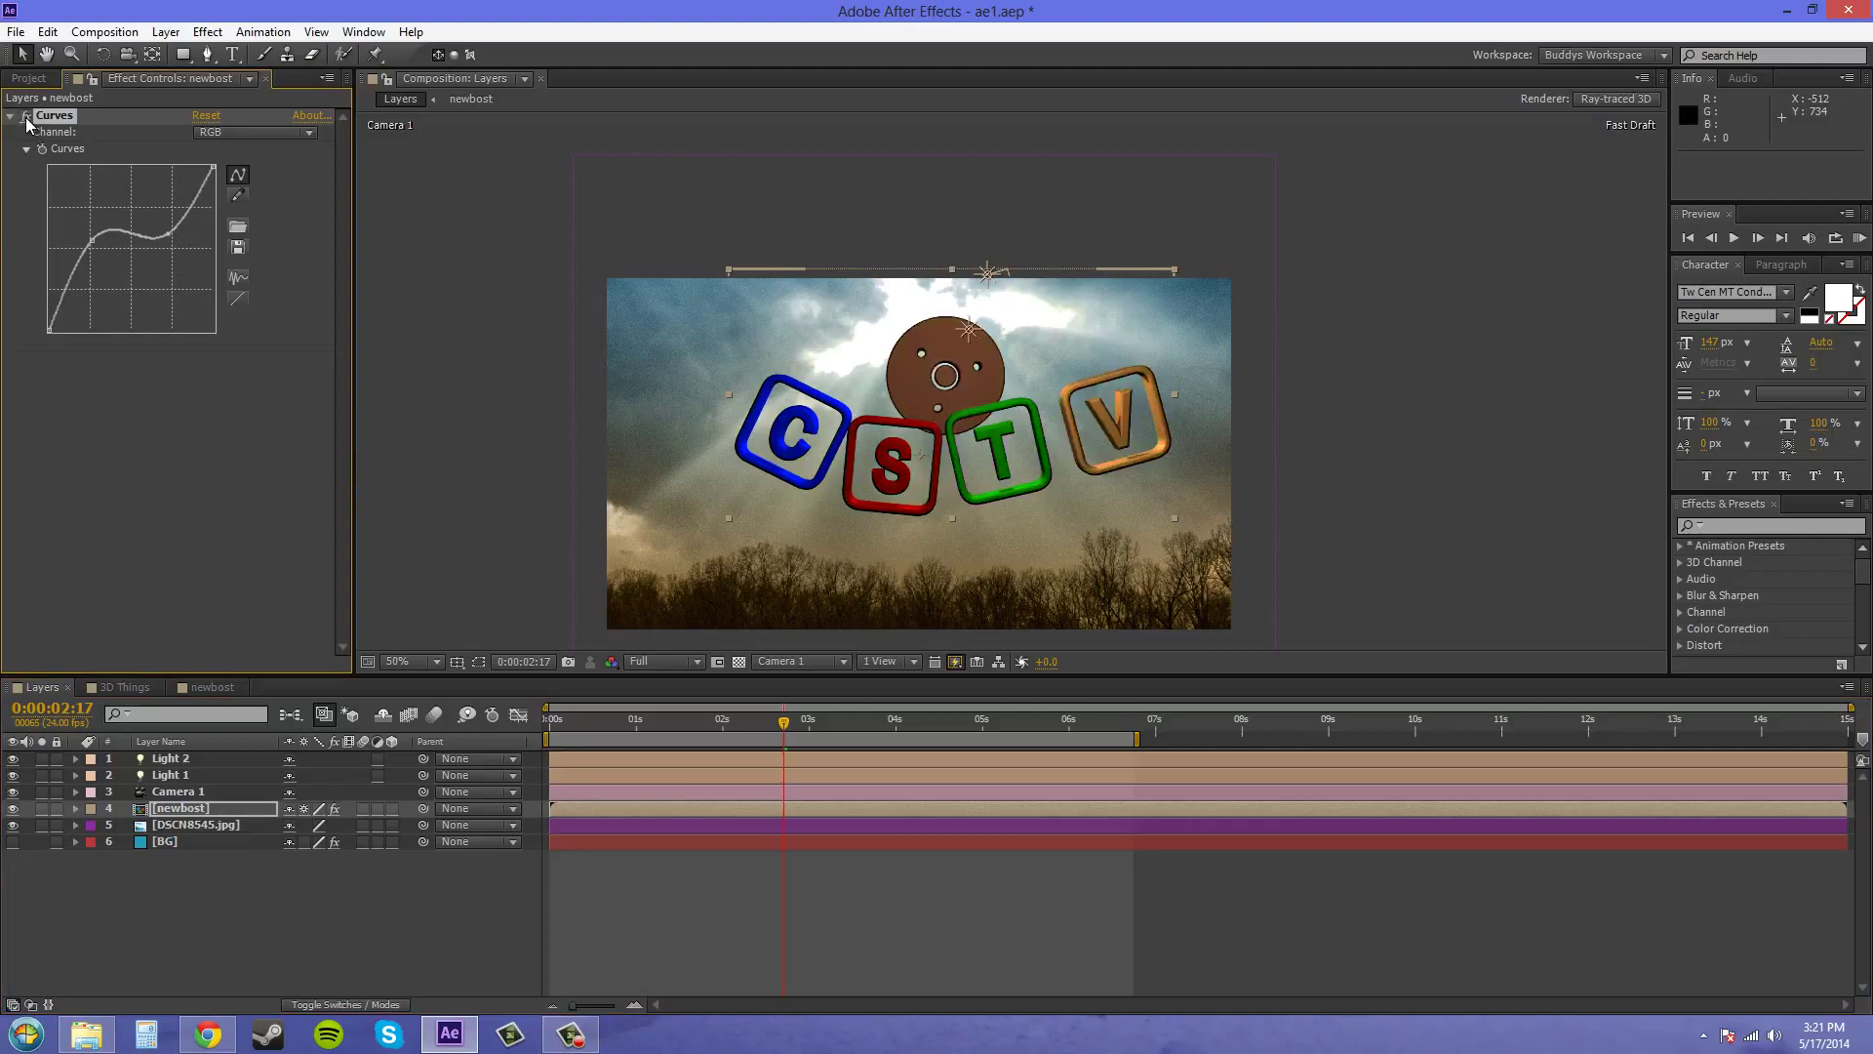
click(27, 121)
click(26, 120)
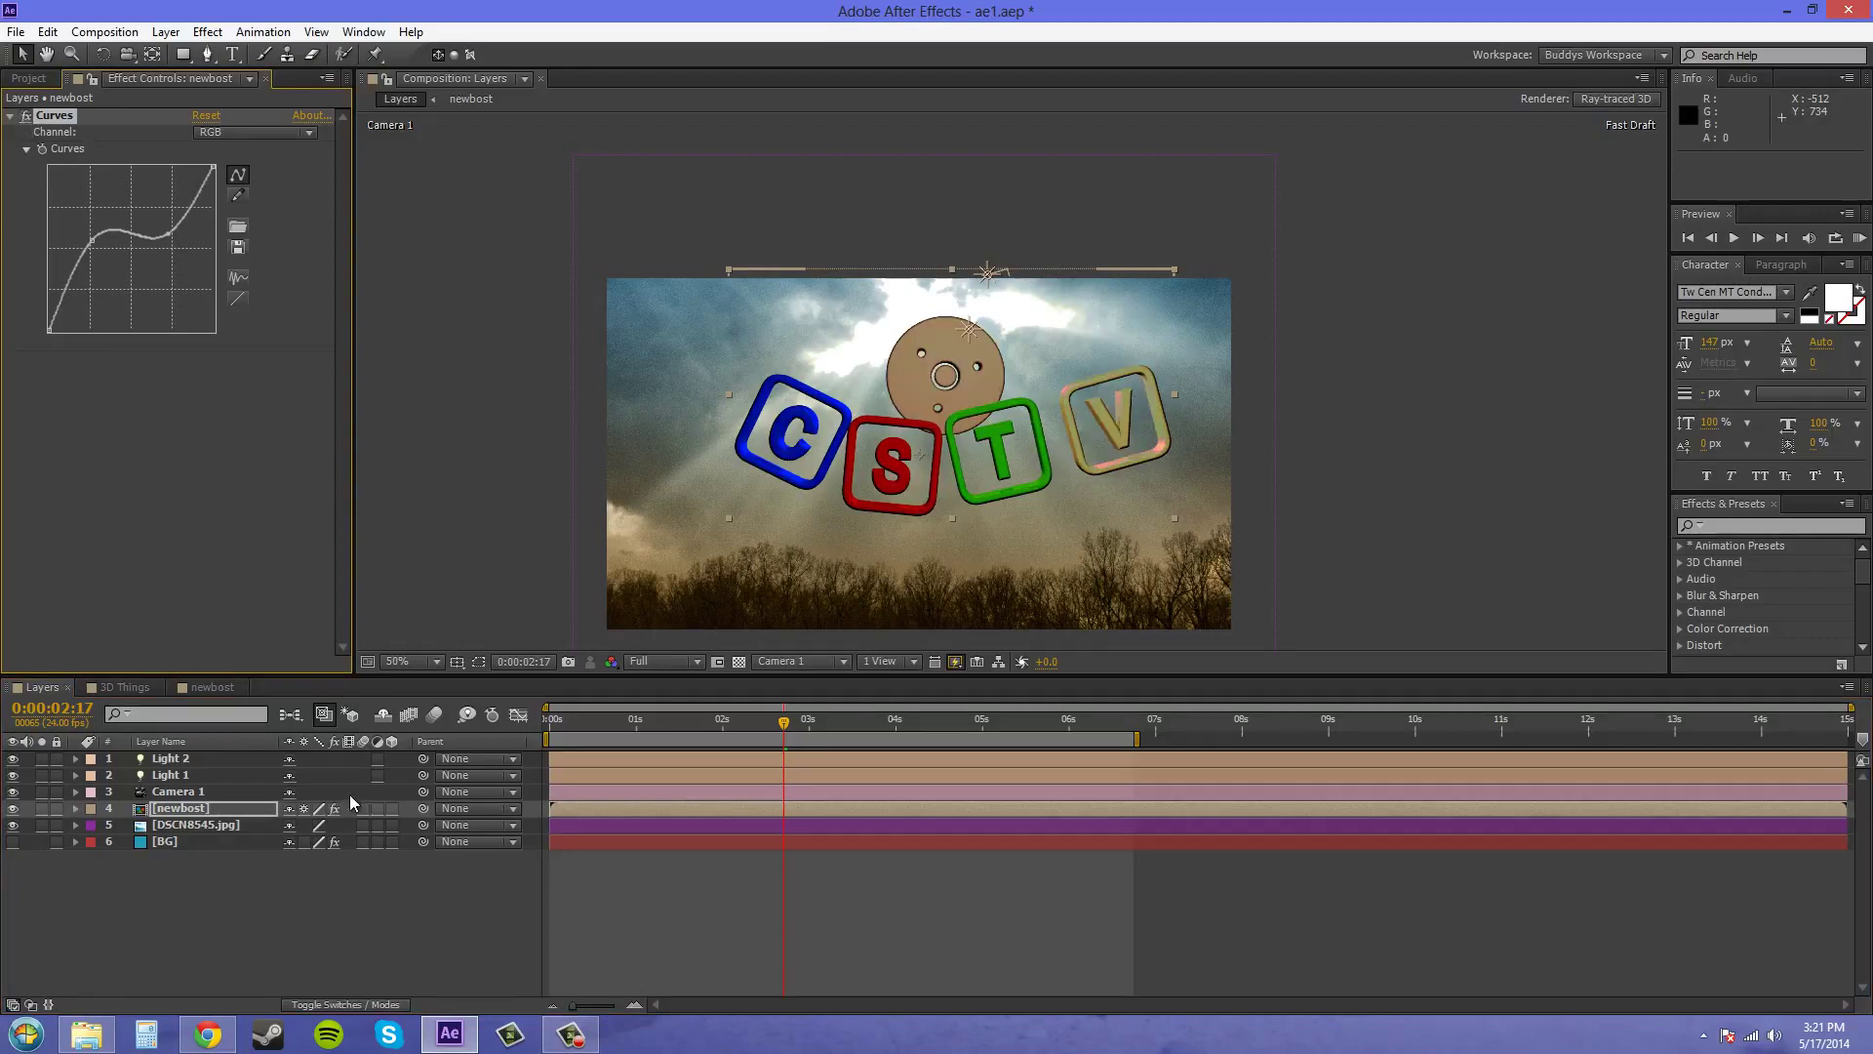